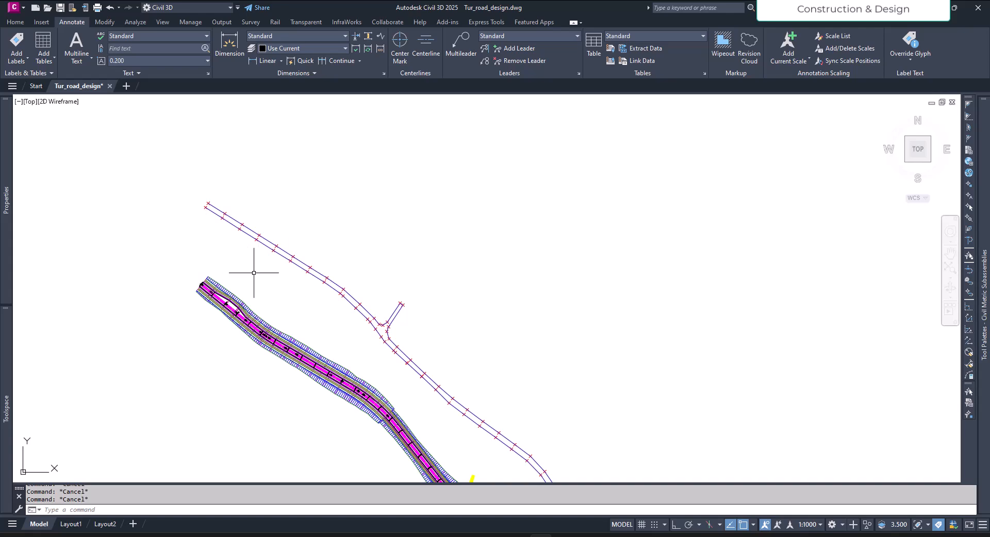
{"action": "scroll", "coordinate": [307, 303], "scroll_direction": "down", "scroll_amount": 6}
{"action": "scroll", "coordinate": [308, 302], "scroll_direction": "up", "scroll_amount": 6}
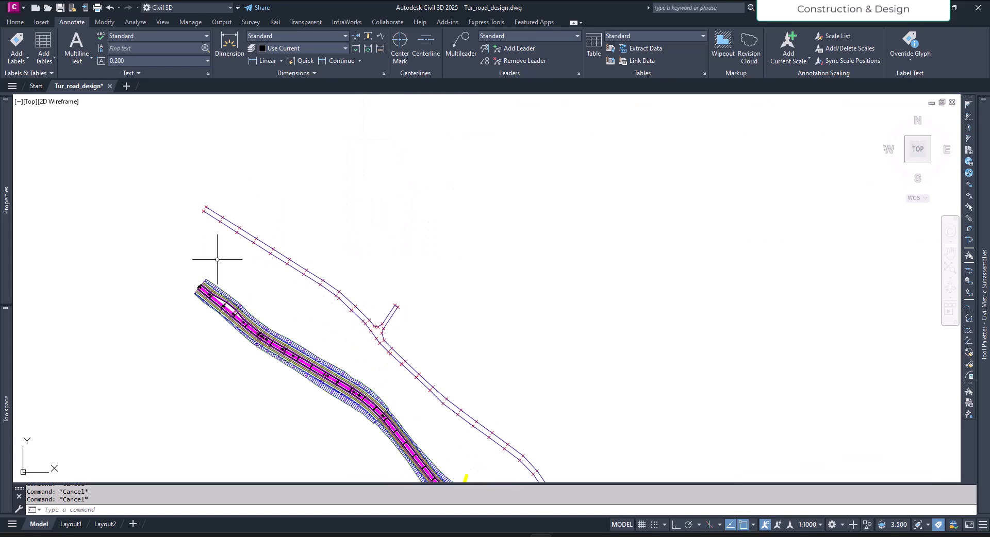
{"action": "mouse_move", "coordinate": [290, 299]}
{"action": "middle_mouse_down"}
{"action": "mouse_move", "coordinate": [305, 303]}
{"action": "mouse_move", "coordinate": [302, 292]}
{"action": "middle_mouse_up"}
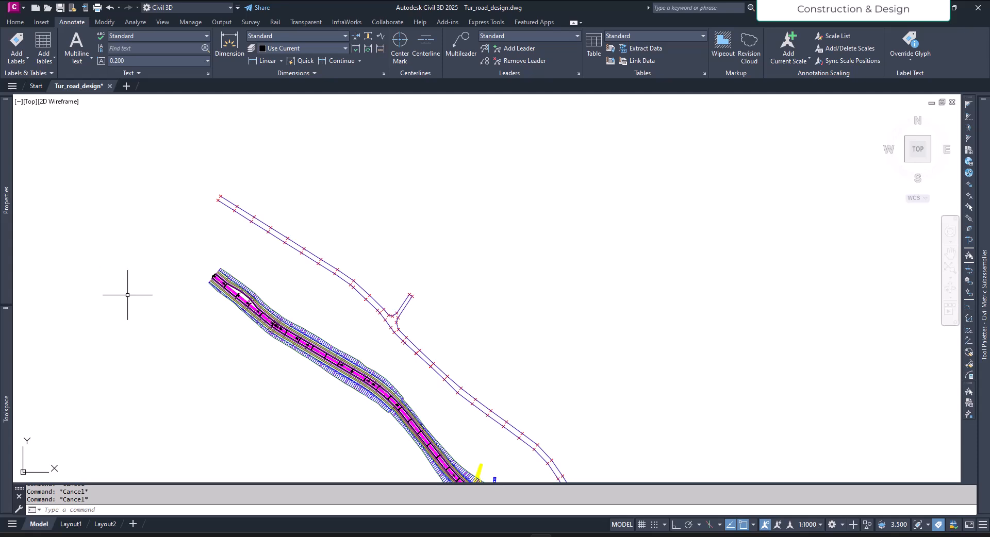
- Set the surface style of the Tut_sur surface to Contours 1m and 5m (Background) and apply it
{"action": "left_click", "coordinate": [7, 413]}
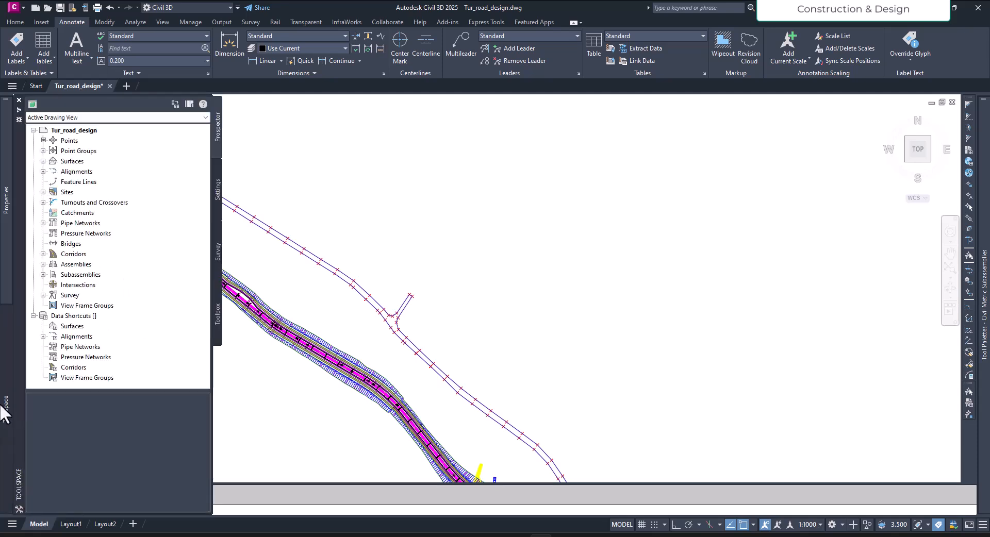
{"action": "left_click", "coordinate": [43, 162]}
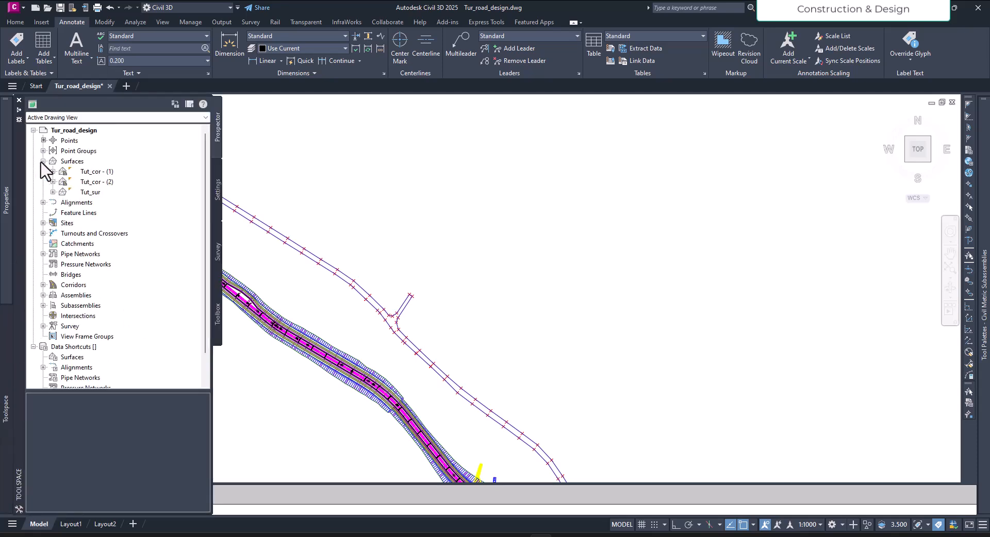
{"action": "left_click", "coordinate": [90, 192]}
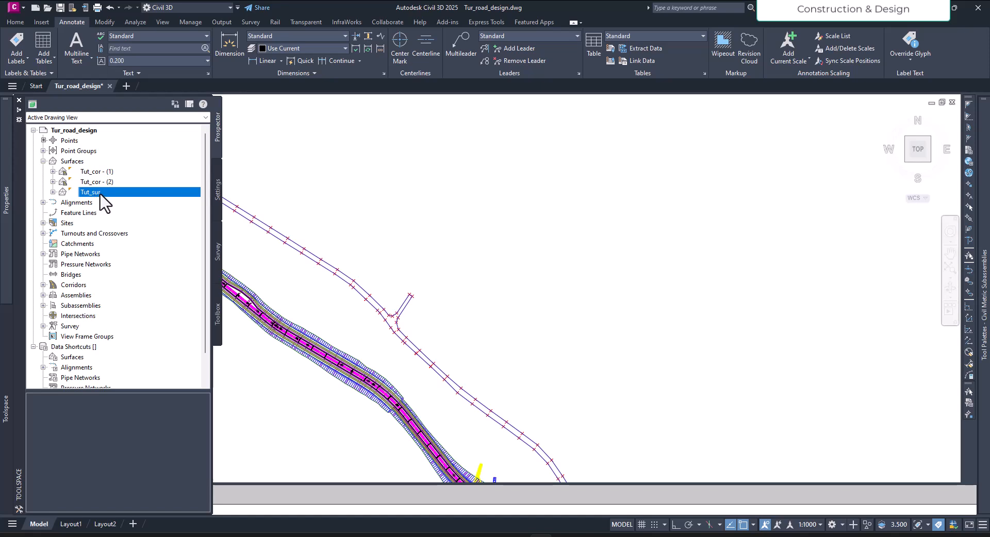
{"action": "right_click", "coordinate": [102, 197]}
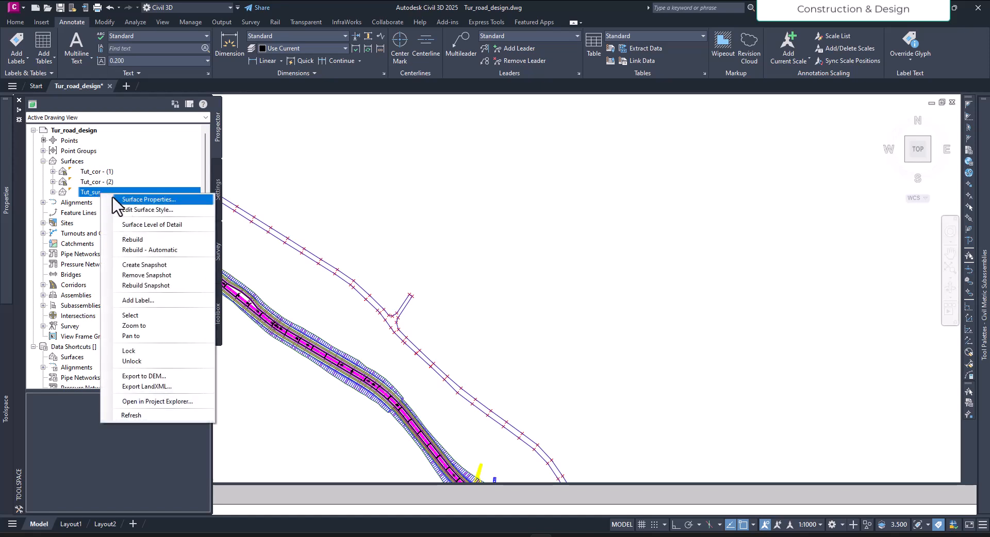
{"action": "left_click", "coordinate": [135, 200]}
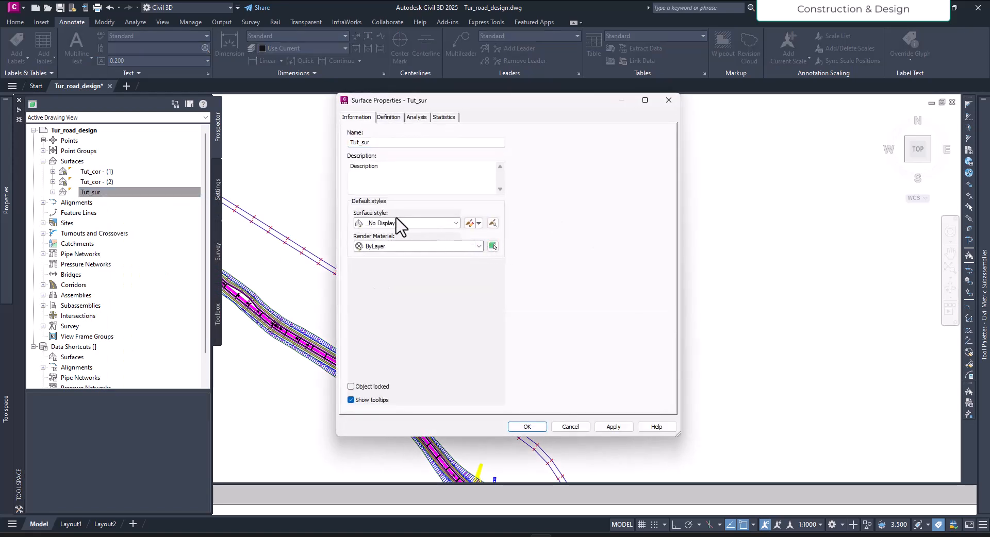
{"action": "left_click", "coordinate": [386, 225]}
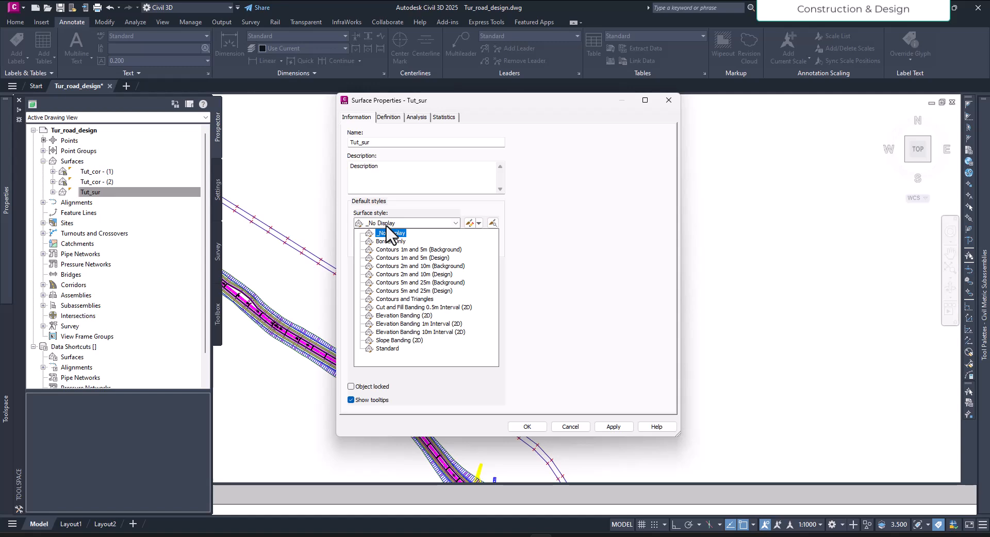
{"action": "left_click", "coordinate": [412, 251]}
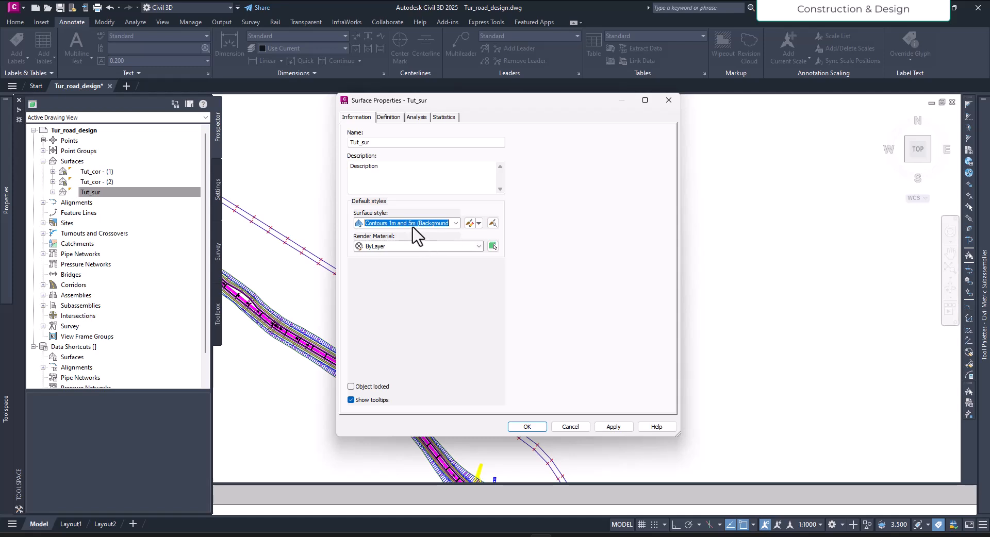
{"action": "left_click", "coordinate": [612, 426]}
{"action": "left_click", "coordinate": [526, 427]}
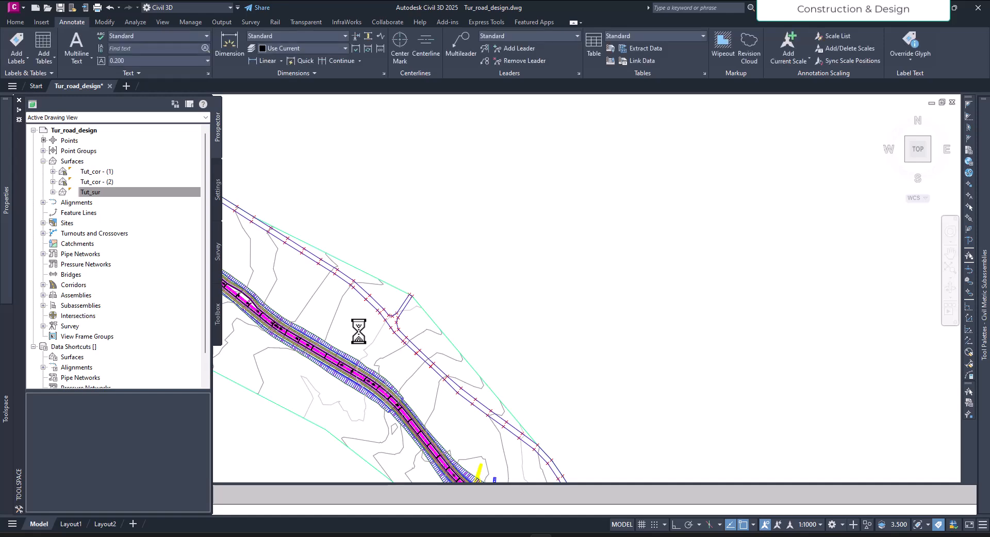
- Add single contour labels to six successive Tut_sur contour lines northeast of the corridor, from the 301 contour through the 306 contour
{"action": "middle_click_drag", "start_coordinate": [413, 234], "coordinate": [594, 289]}
{"action": "scroll", "coordinate": [458, 318], "scroll_direction": "up", "scroll_amount": 5}
{"action": "middle_click_drag", "start_coordinate": [475, 328], "coordinate": [321, 137]}
{"action": "scroll", "coordinate": [388, 222], "scroll_direction": "down", "scroll_amount": 2}
{"action": "middle_click_drag", "start_coordinate": [387, 222], "coordinate": [394, 264]}
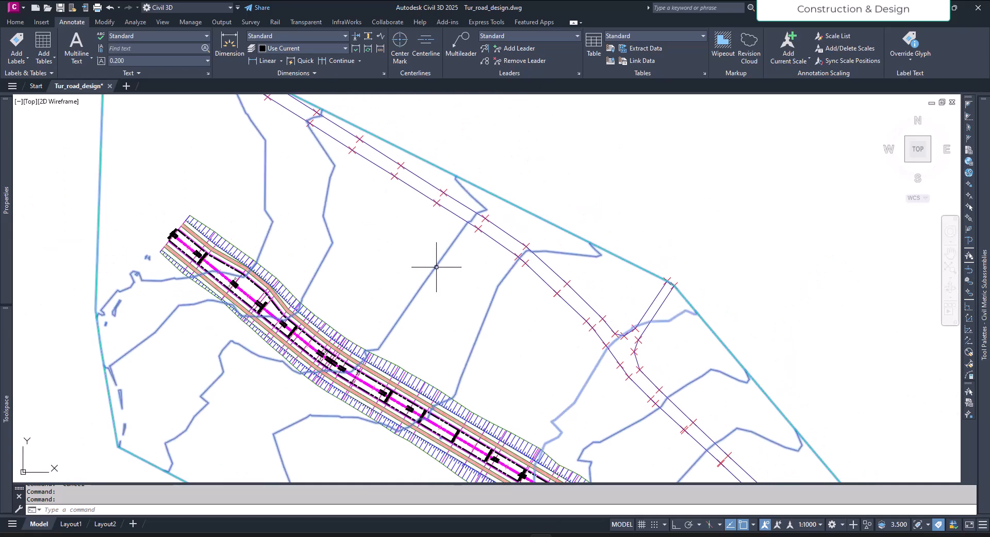
{"action": "left_click", "coordinate": [436, 267]}
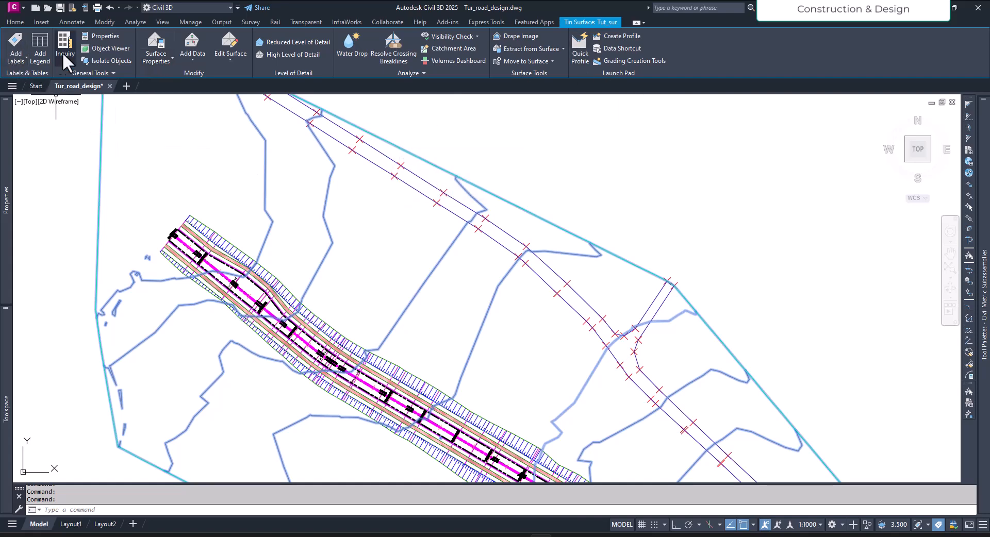
{"action": "left_click", "coordinate": [16, 57]}
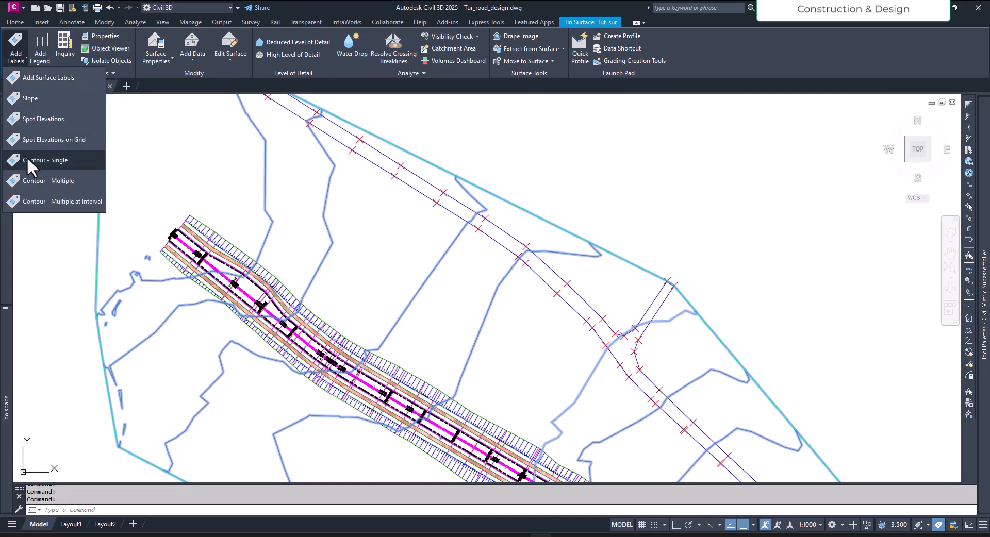
{"action": "left_click", "coordinate": [57, 159]}
{"action": "left_click", "coordinate": [265, 192]}
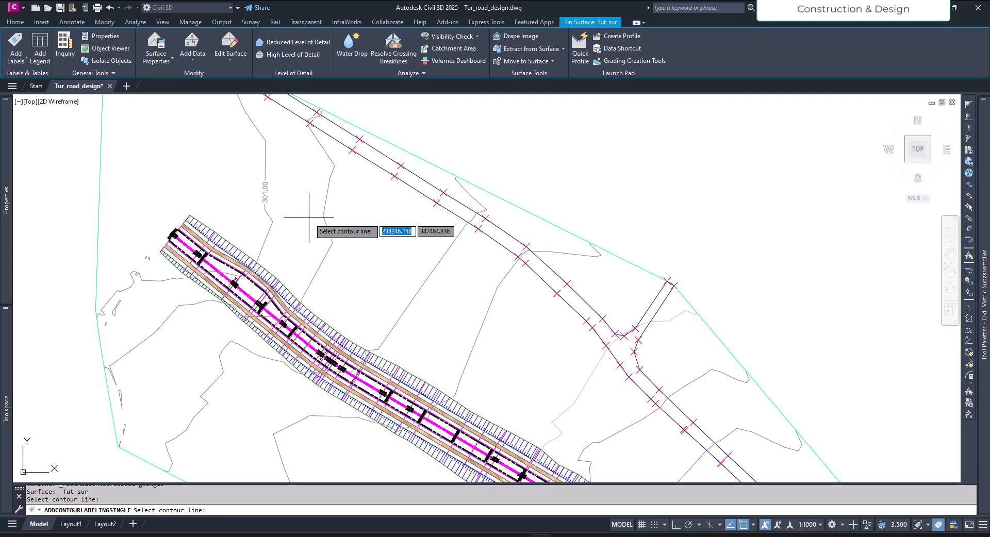
{"action": "left_click", "coordinate": [325, 207]}
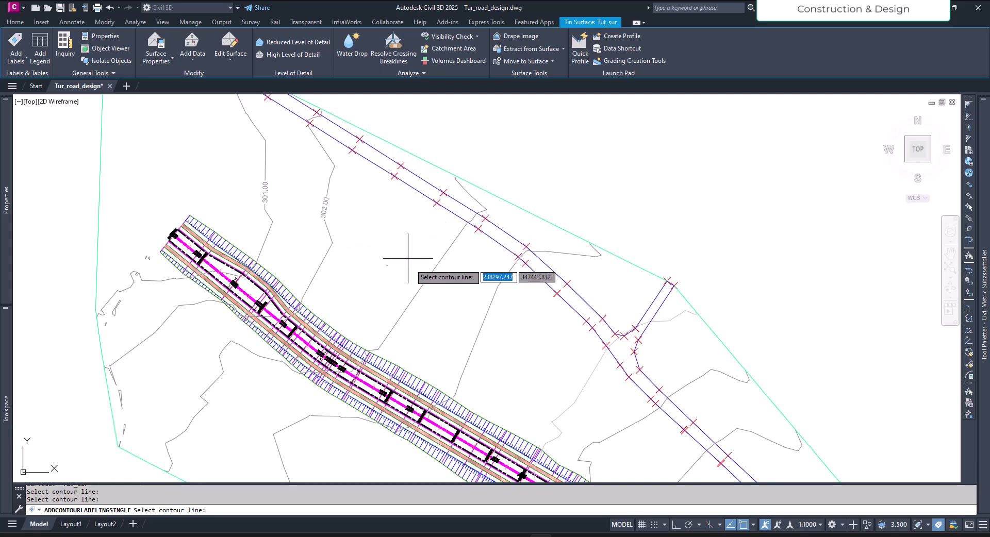
{"action": "left_click", "coordinate": [427, 279]}
{"action": "left_click", "coordinate": [485, 314]}
{"action": "left_click", "coordinate": [588, 379]}
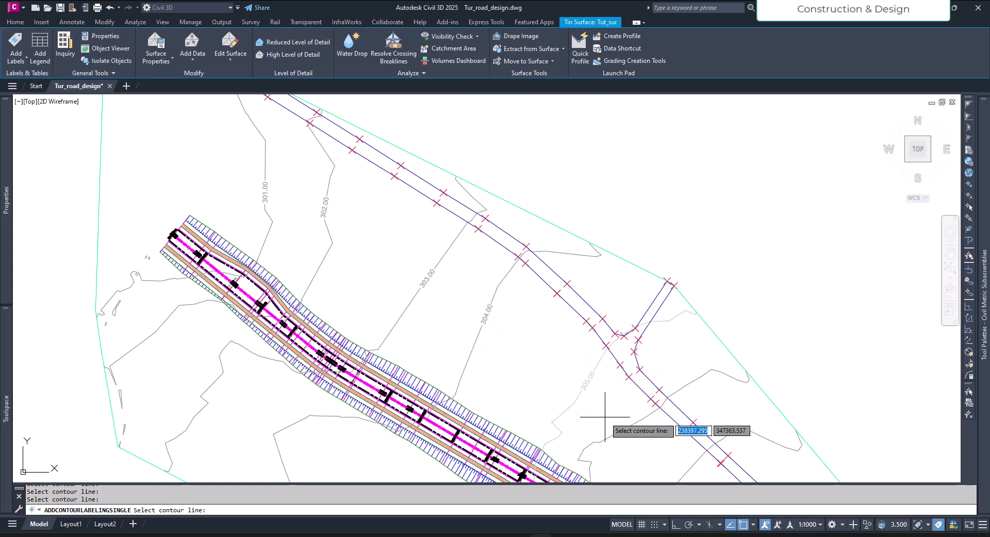
{"action": "left_click", "coordinate": [629, 427]}
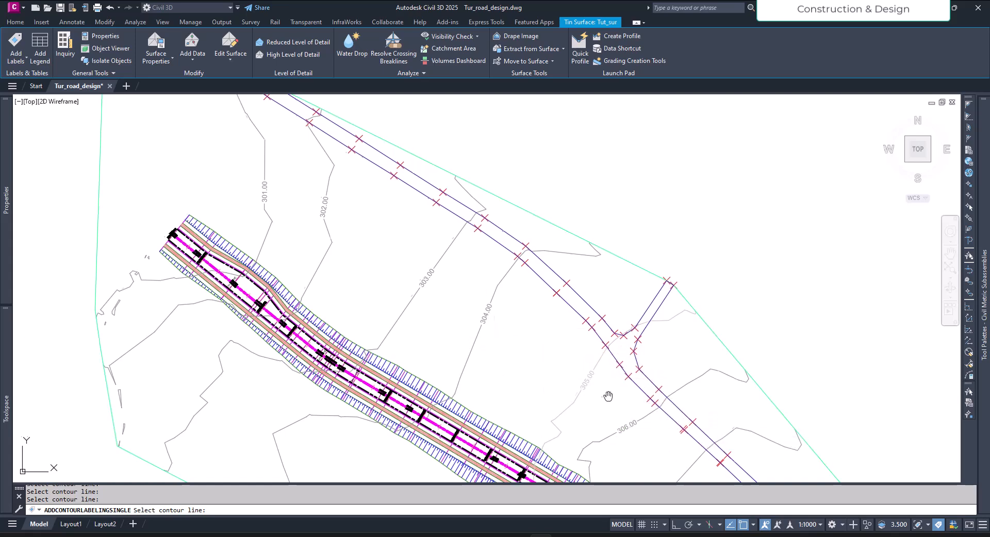
- Add single contour labels to the next two contour lines southeast of the 306 contour, finish labeling and deselect the surface
{"action": "middle_click_drag", "start_coordinate": [609, 396], "coordinate": [550, 296]}
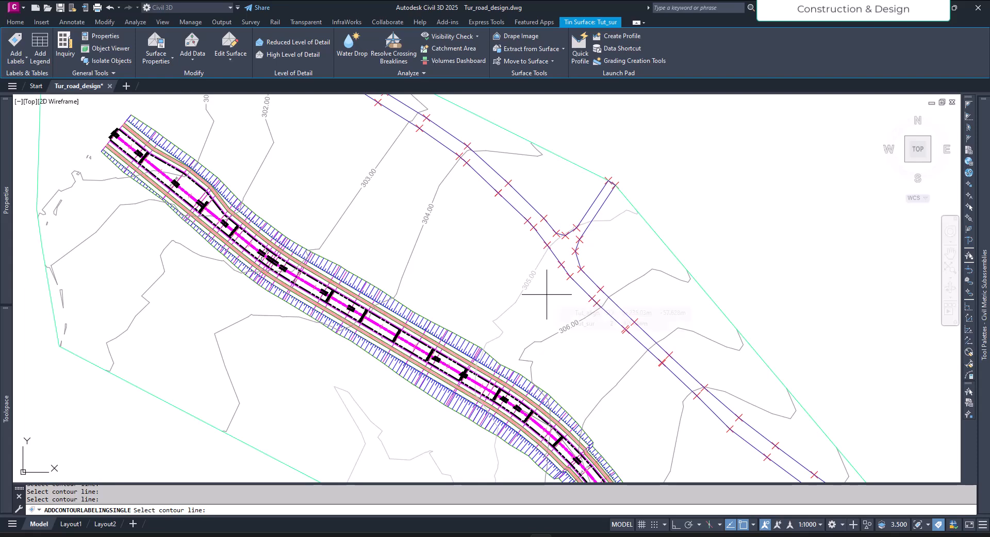
{"action": "middle_click_drag", "start_coordinate": [411, 246], "coordinate": [446, 311]}
{"action": "scroll", "coordinate": [420, 289], "scroll_direction": "down", "scroll_amount": 1}
{"action": "scroll", "coordinate": [404, 281], "scroll_direction": "down", "scroll_amount": 1}
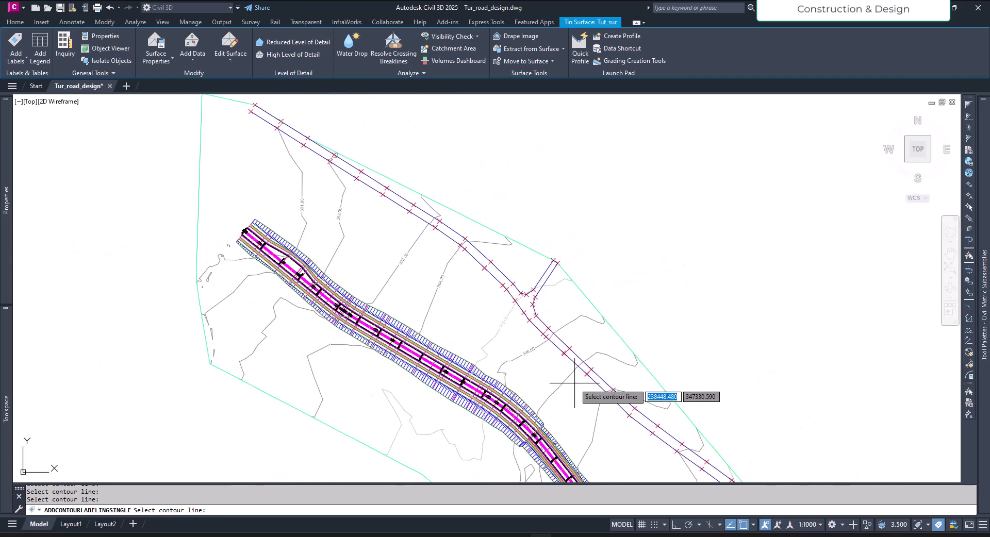
{"action": "scroll", "coordinate": [574, 383], "scroll_direction": "up", "scroll_amount": 2}
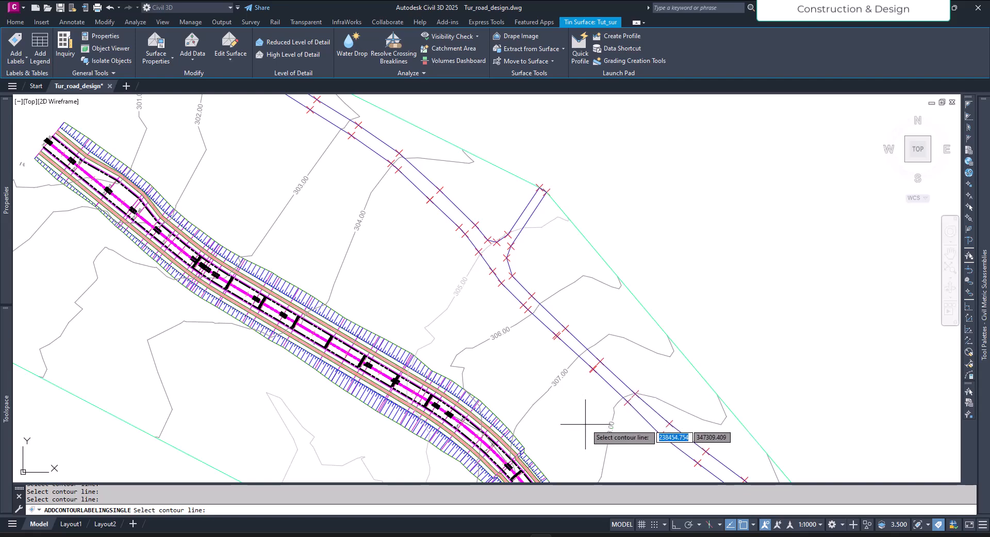
{"action": "key", "text": "Return"}
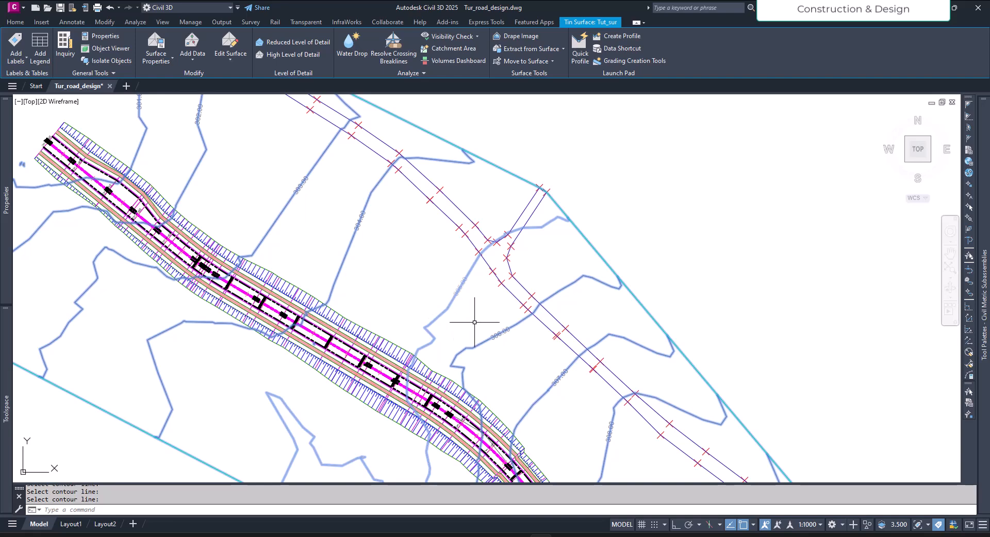
{"action": "key", "text": "Escape"}
- Examine the elevation labels and line appearance of the labeled contours beside the corridor, including the 305 contour
{"action": "middle_click_drag", "start_coordinate": [470, 309], "coordinate": [531, 342]}
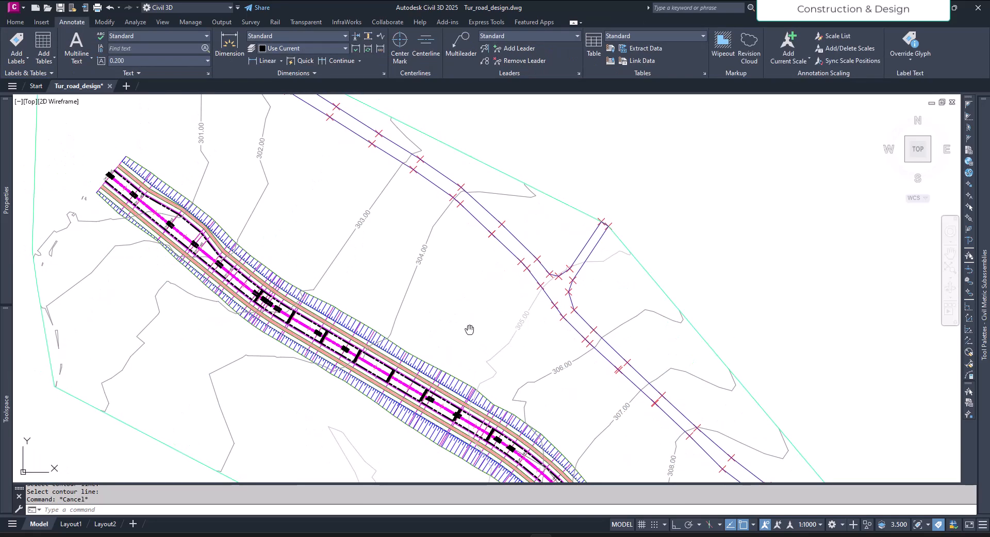
{"action": "middle_click_drag", "start_coordinate": [469, 329], "coordinate": [444, 338]}
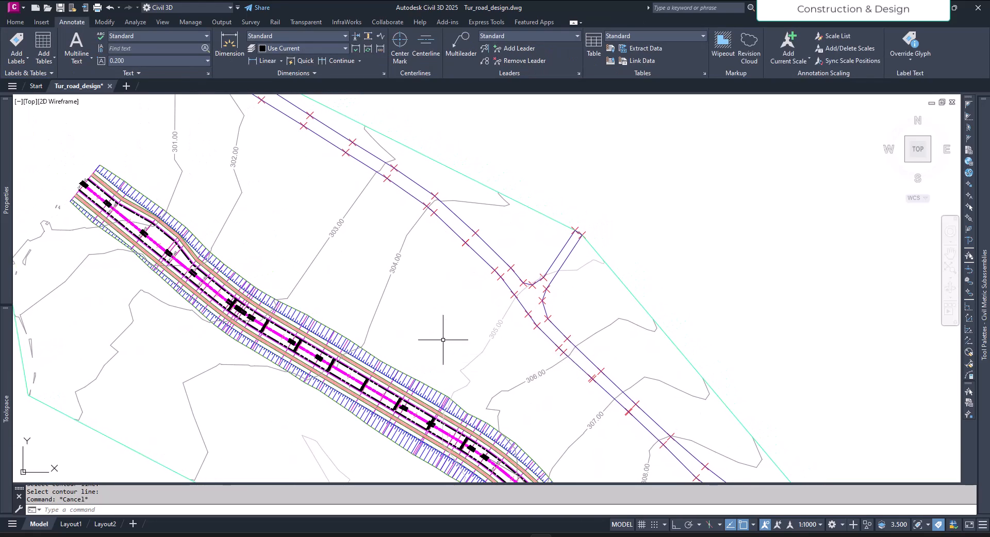
{"action": "scroll", "coordinate": [500, 340], "scroll_direction": "up", "scroll_amount": 2}
{"action": "middle_click_drag", "start_coordinate": [509, 377], "coordinate": [570, 369]}
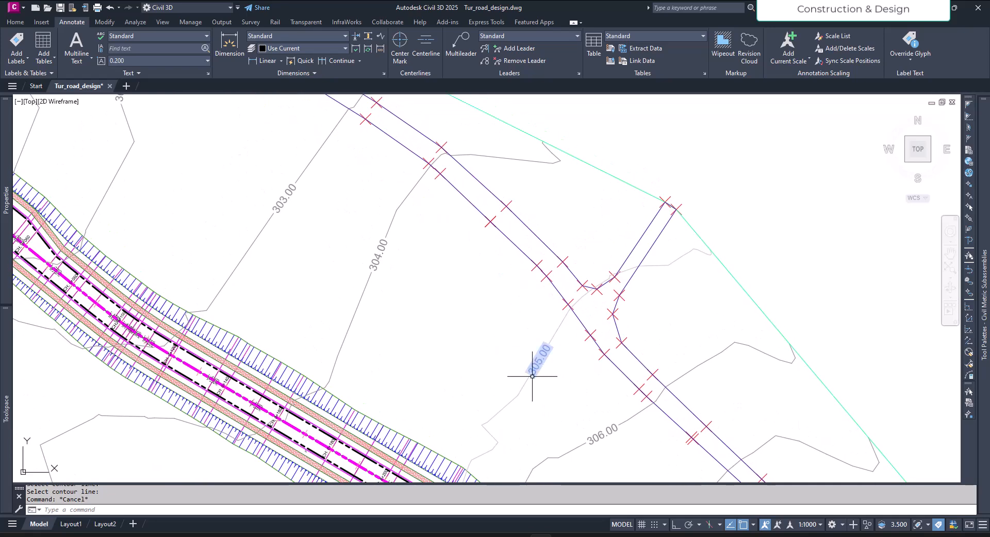
{"action": "middle_click_drag", "start_coordinate": [380, 275], "coordinate": [541, 358]}
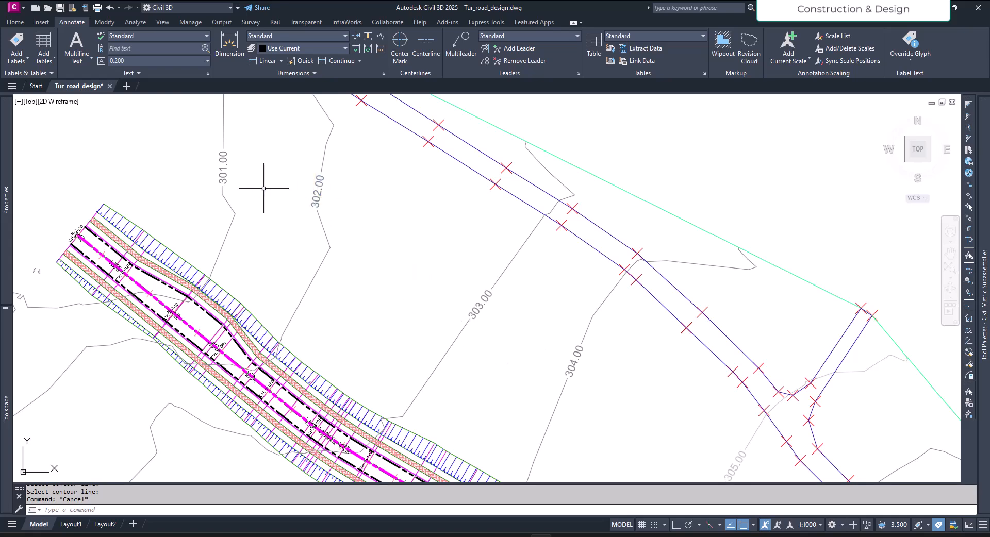
{"action": "scroll", "coordinate": [264, 188], "scroll_direction": "down", "scroll_amount": 2}
{"action": "middle_click_drag", "start_coordinate": [317, 232], "coordinate": [284, 247]}
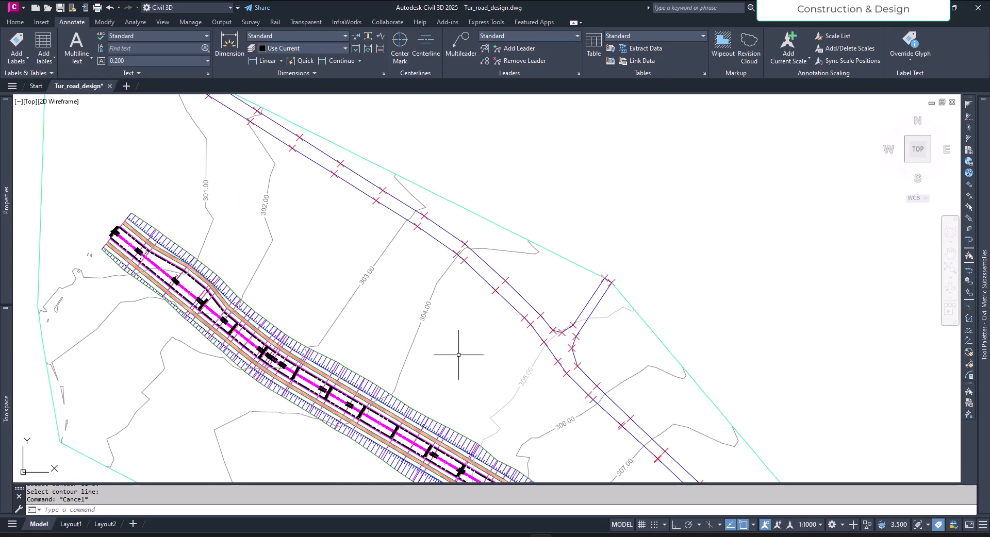
{"action": "left_click", "coordinate": [513, 396]}
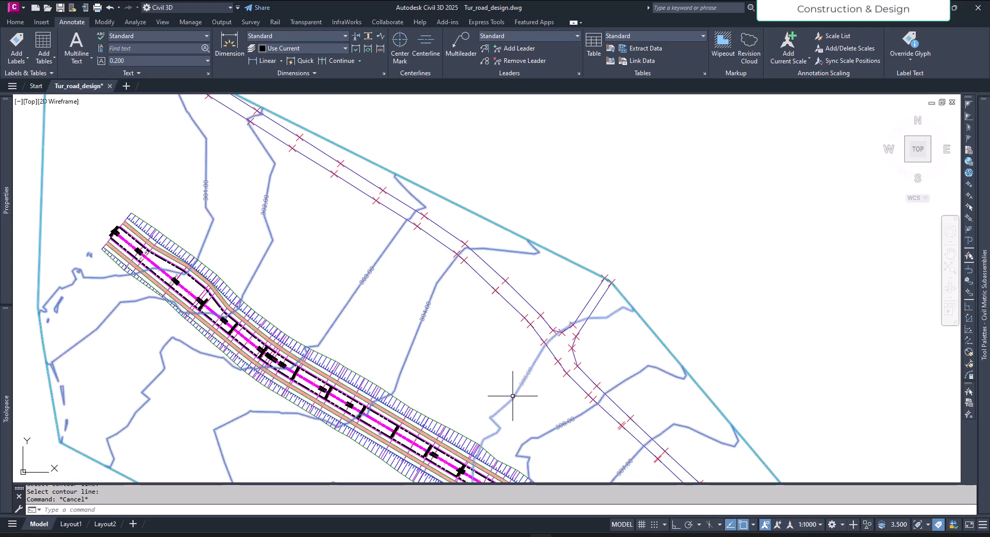
{"action": "key", "text": "Escape"}
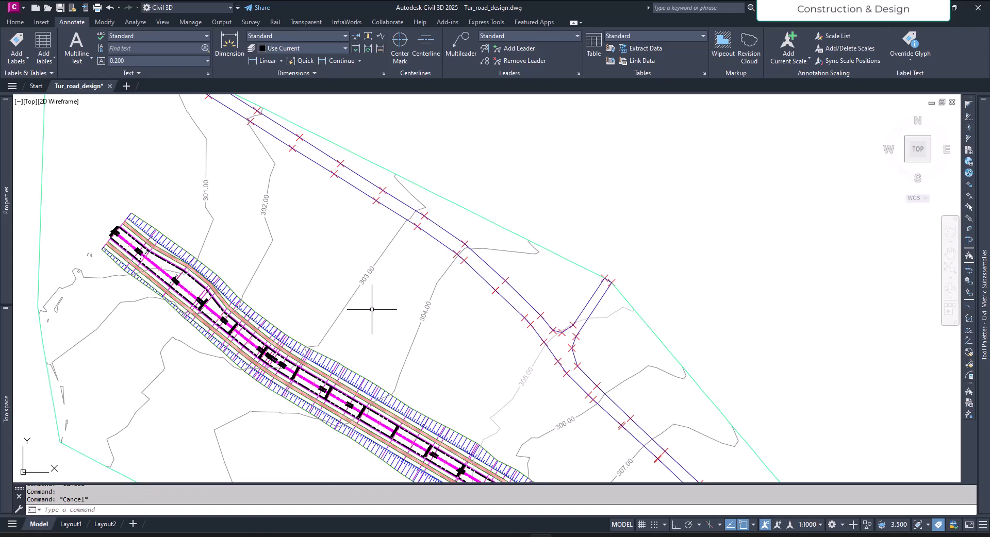
{"action": "mouse_move", "coordinate": [466, 371]}
{"action": "middle_mouse_down"}
{"action": "mouse_move", "coordinate": [365, 294]}
{"action": "mouse_move", "coordinate": [283, 190]}
{"action": "middle_mouse_up"}
{"action": "mouse_move", "coordinate": [571, 394]}
{"action": "middle_mouse_down"}
{"action": "mouse_move", "coordinate": [515, 345]}
{"action": "mouse_move", "coordinate": [517, 324]}
{"action": "mouse_move", "coordinate": [563, 402]}
{"action": "middle_mouse_up"}
{"action": "middle_click_drag", "start_coordinate": [384, 283], "coordinate": [565, 412]}
{"action": "middle_click_drag", "start_coordinate": [430, 295], "coordinate": [495, 364]}
{"action": "middle_click_drag", "start_coordinate": [410, 330], "coordinate": [451, 356]}
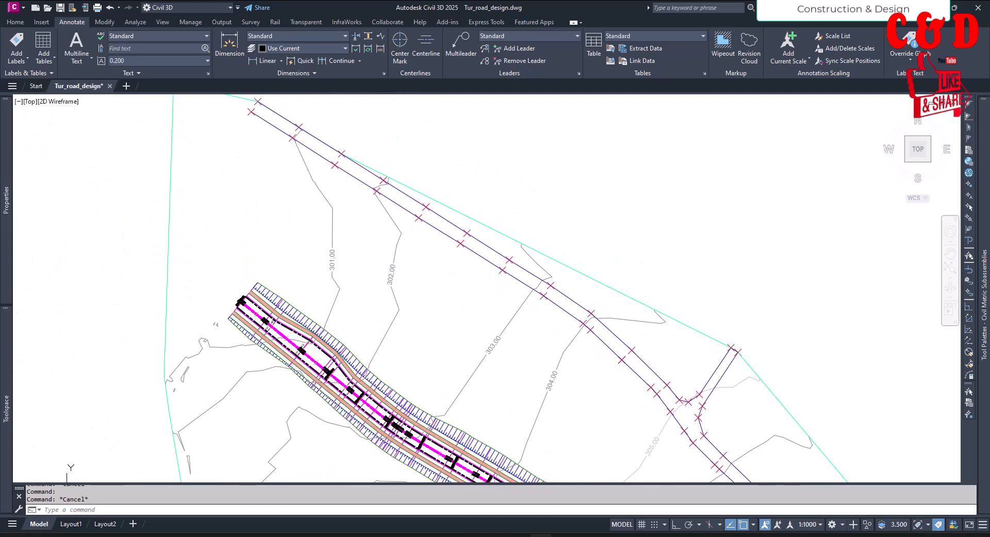
- Copy the current surface style of Tut_sur and name the copy "Tur_Contours 1m and 5m (Background) [Copy]"
{"action": "left_click", "coordinate": [331, 247]}
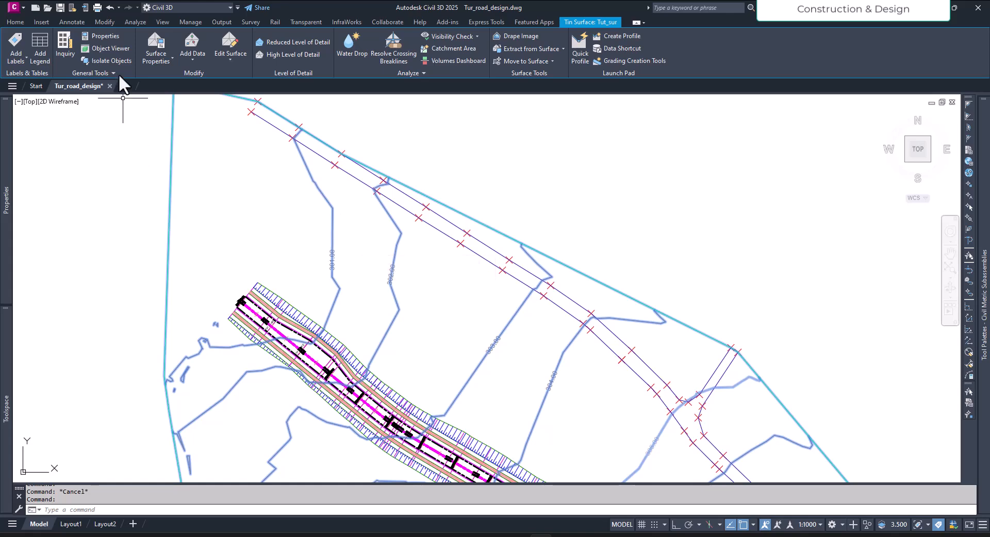
{"action": "left_click", "coordinate": [156, 43]}
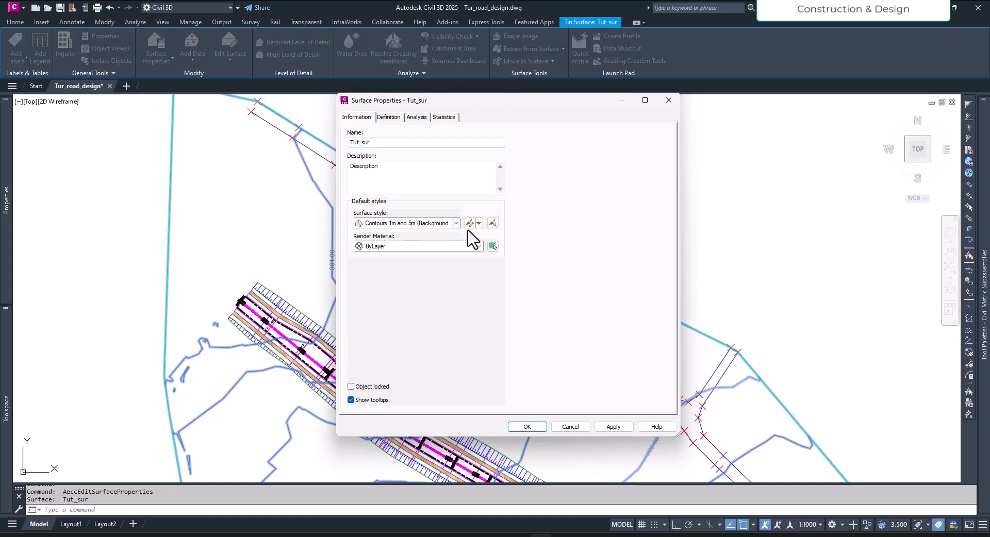
{"action": "left_click", "coordinate": [478, 223]}
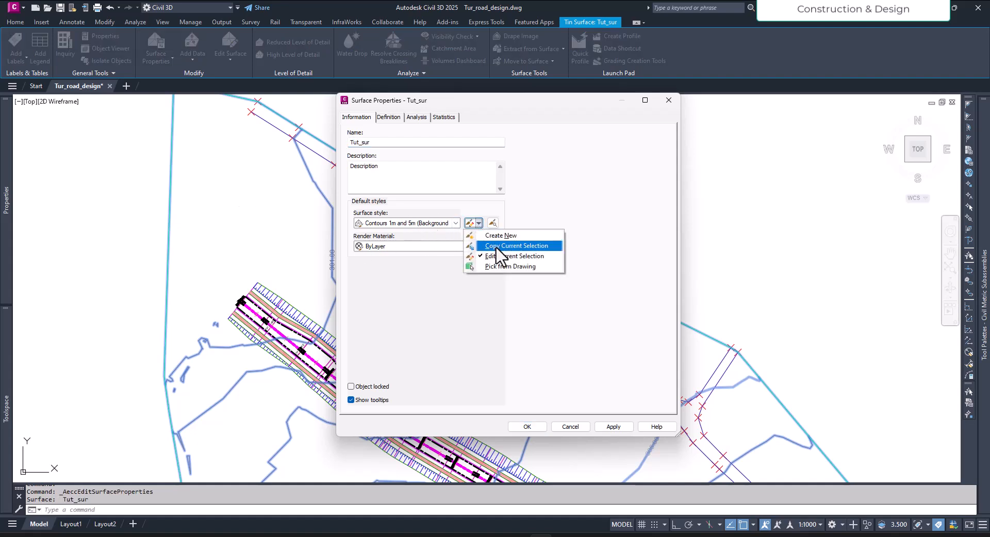
{"action": "left_click", "coordinate": [509, 246]}
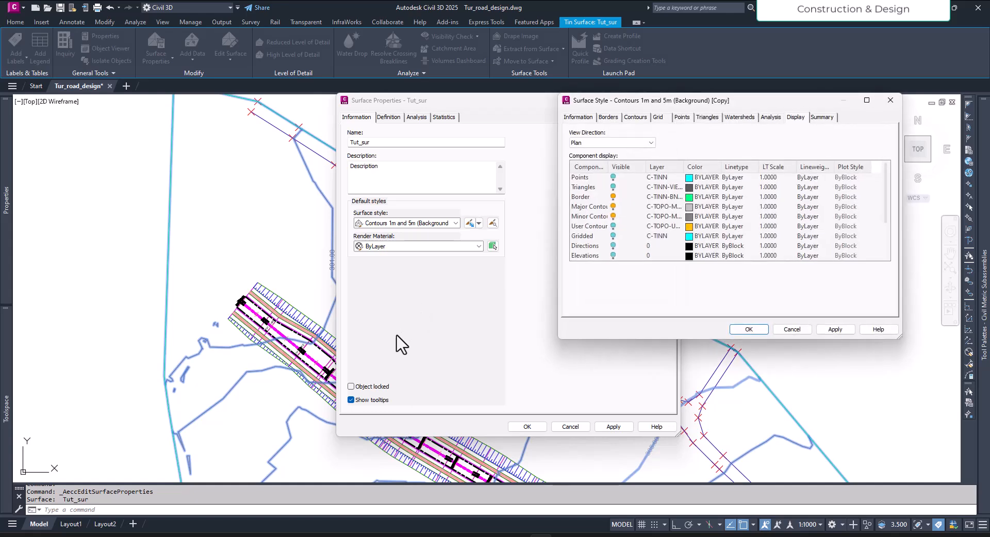
{"action": "left_click", "coordinate": [588, 117]}
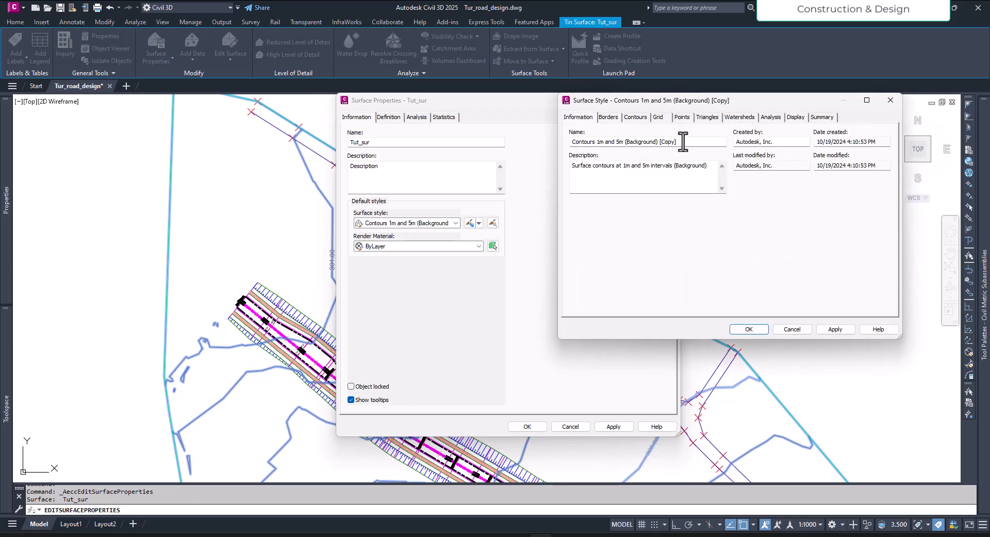
{"action": "left_click", "coordinate": [572, 141]}
{"action": "type", "text": "Tur_"}
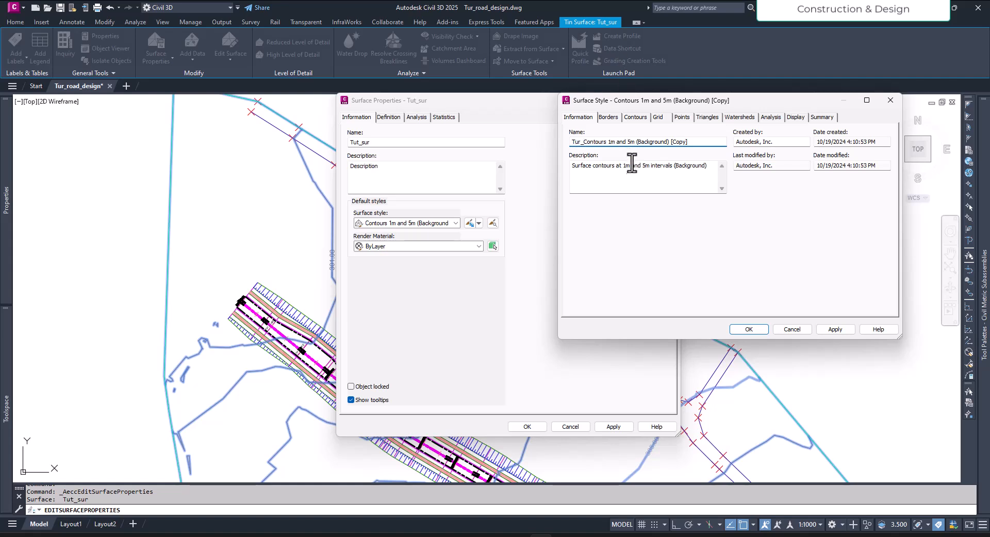
- Rename the copied surface style as "Tur_Contours 0.25m and 1m (Background)"
{"action": "left_click", "coordinate": [613, 144]}
{"action": "key", "text": "BackSpace"}
{"action": "type", "text": "0.25"}
- Set the minor contour interval of the surface style to 0.25 m
{"action": "left_click", "coordinate": [638, 119]}
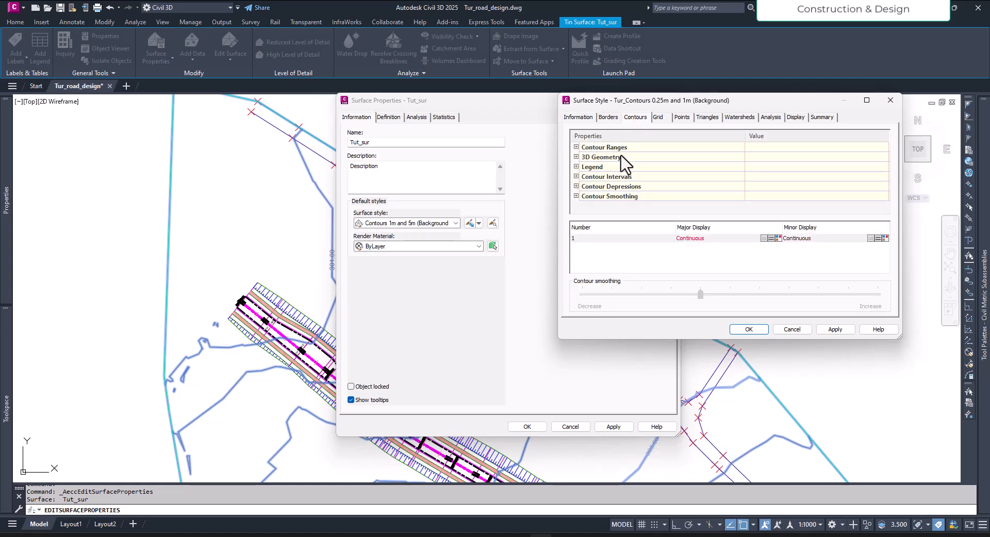
{"action": "left_click", "coordinate": [576, 176]}
{"action": "scroll", "coordinate": [616, 186], "scroll_direction": "down", "scroll_amount": 1}
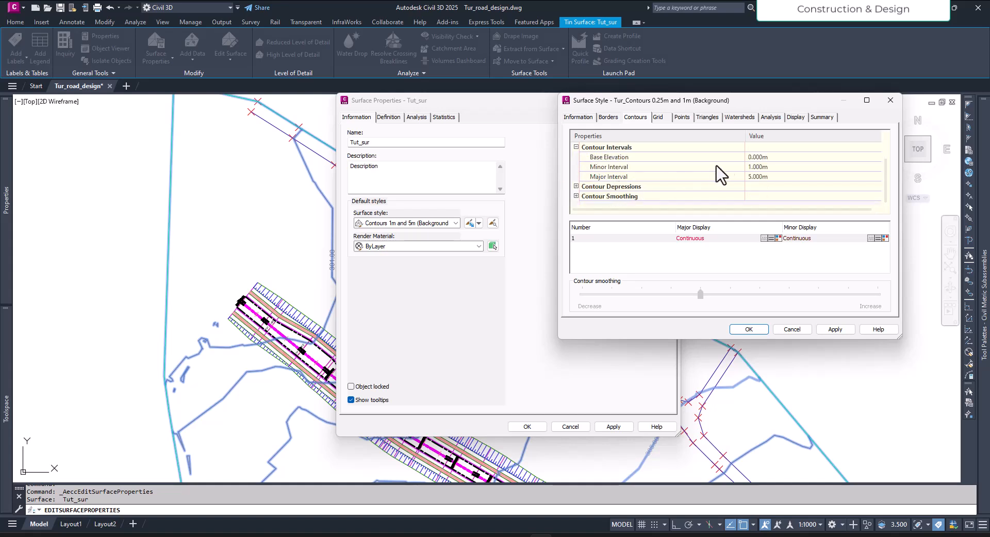
{"action": "left_click", "coordinate": [762, 166]}
{"action": "left_click", "coordinate": [635, 176]}
{"action": "left_click", "coordinate": [766, 176]}
{"action": "left_click", "coordinate": [769, 166]}
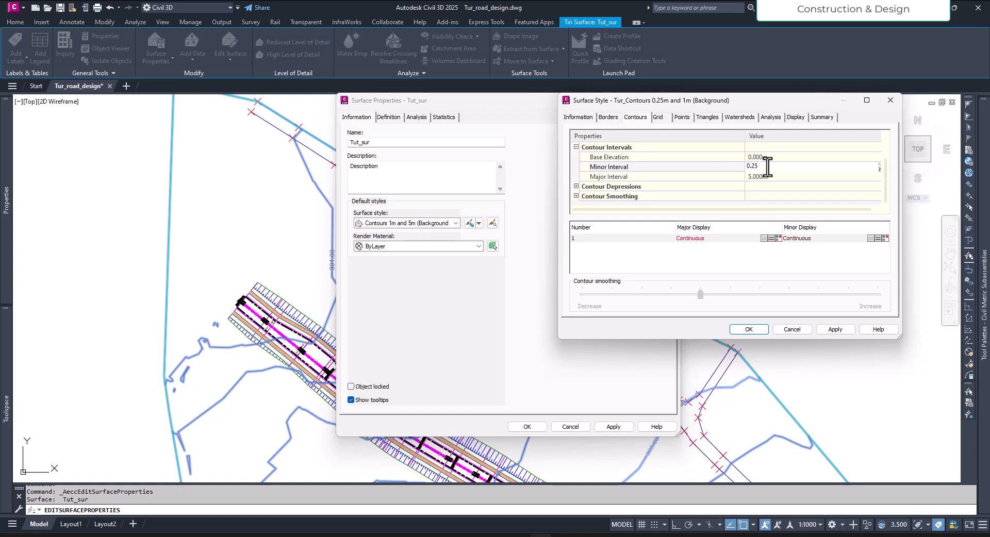
{"action": "key", "text": "Return"}
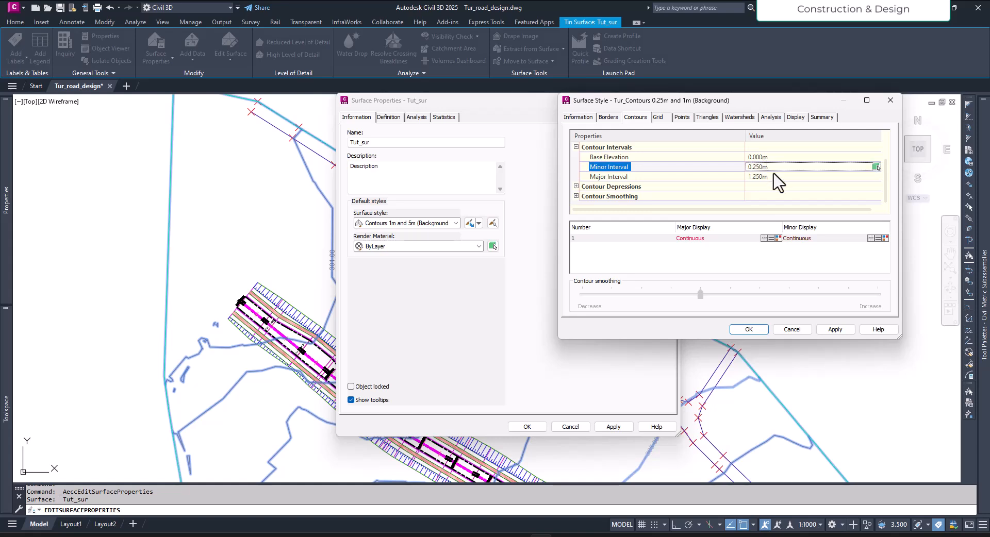
- Set the major contour interval to 1 m and accept the surface style changes
{"action": "left_click", "coordinate": [773, 176]}
{"action": "key", "text": "Return"}
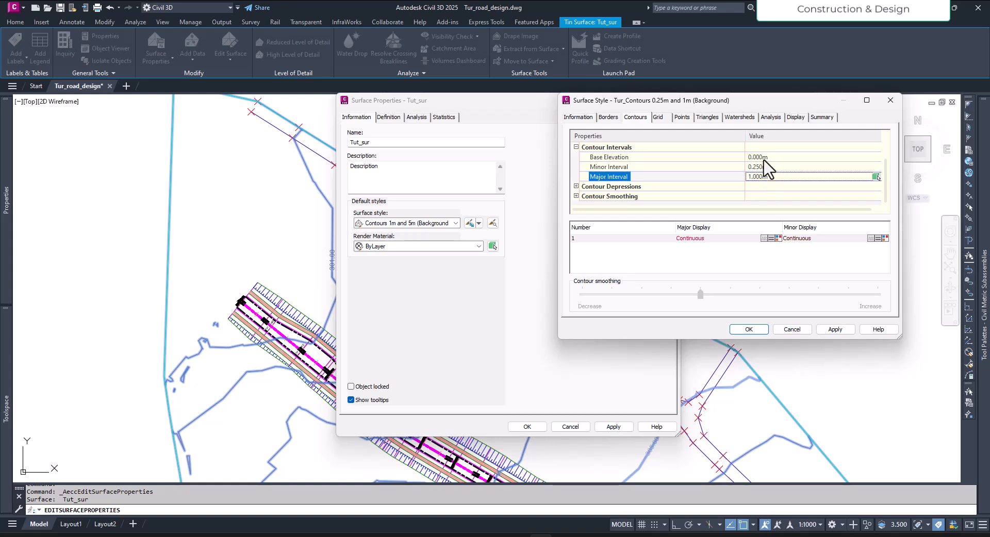
{"action": "left_click", "coordinate": [765, 167]}
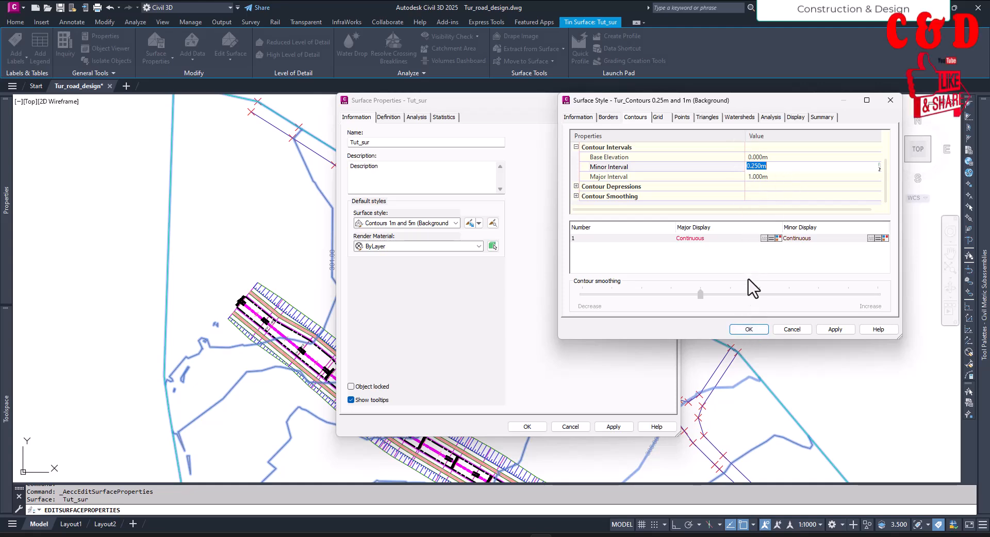
{"action": "left_click", "coordinate": [763, 331]}
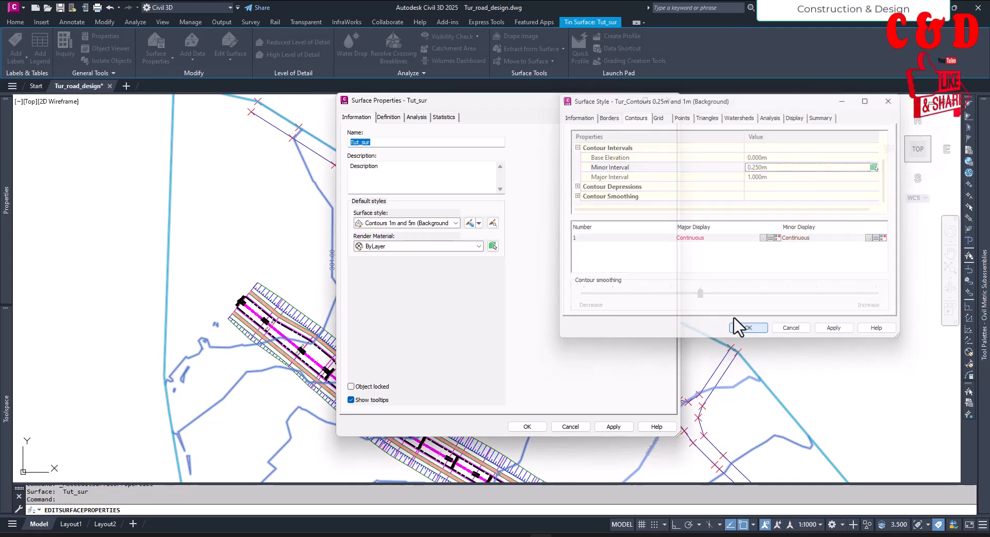
- Apply the Tur_Contours 0.25m and 1m (Background) style to Tut_sur, close its surface properties and deselect the surface
{"action": "left_click", "coordinate": [608, 427]}
{"action": "left_click", "coordinate": [611, 427]}
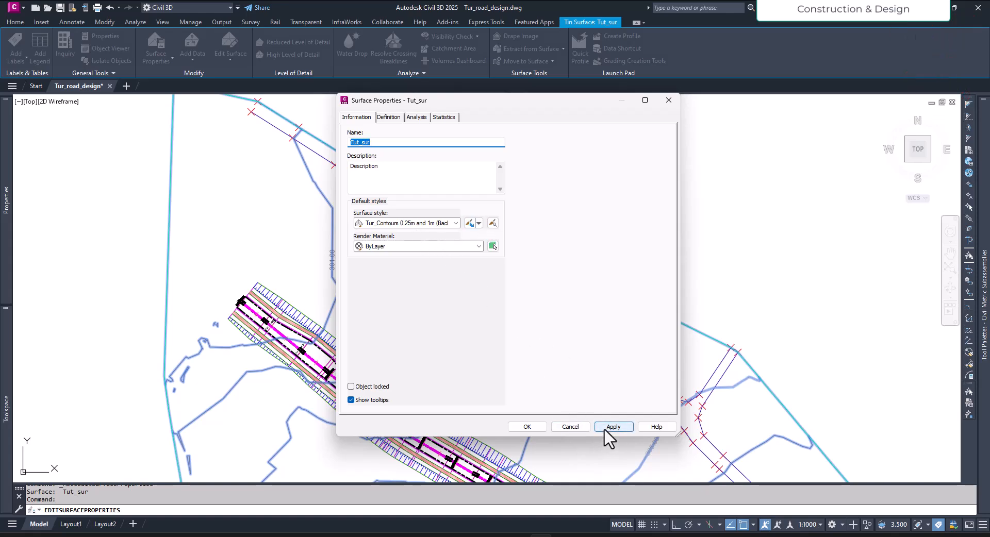
{"action": "mouse_move", "coordinate": [550, 108]}
{"action": "left_mouse_down"}
{"action": "mouse_move", "coordinate": [728, 88]}
{"action": "mouse_move", "coordinate": [808, 50]}
{"action": "left_mouse_up"}
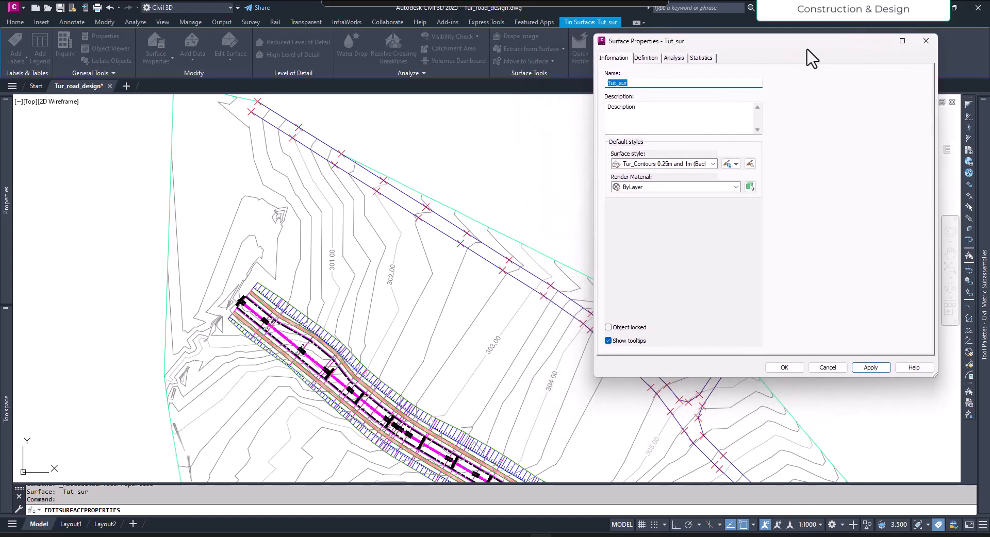
{"action": "left_click", "coordinate": [783, 367]}
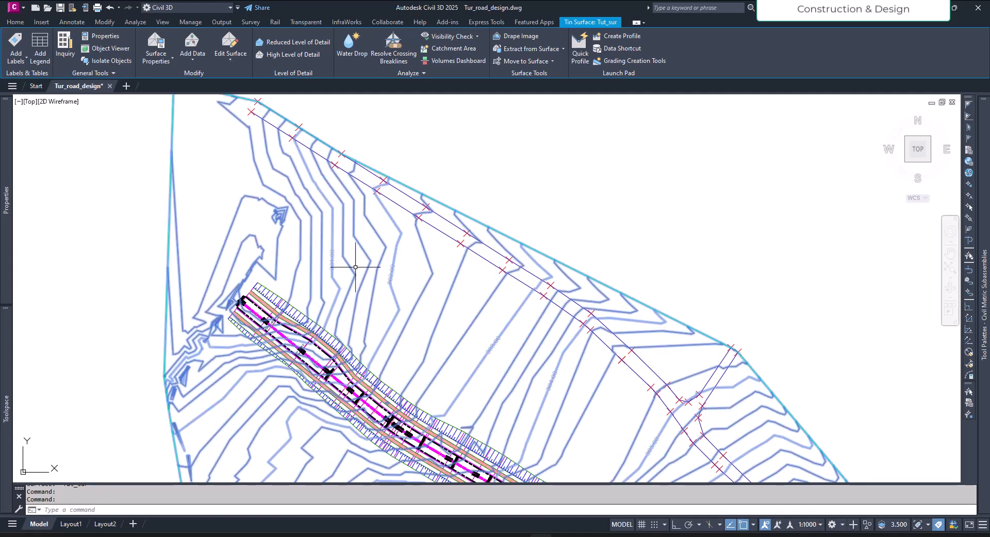
{"action": "scroll", "coordinate": [352, 260], "scroll_direction": "up", "scroll_amount": 4}
{"action": "key", "text": "Escape"}
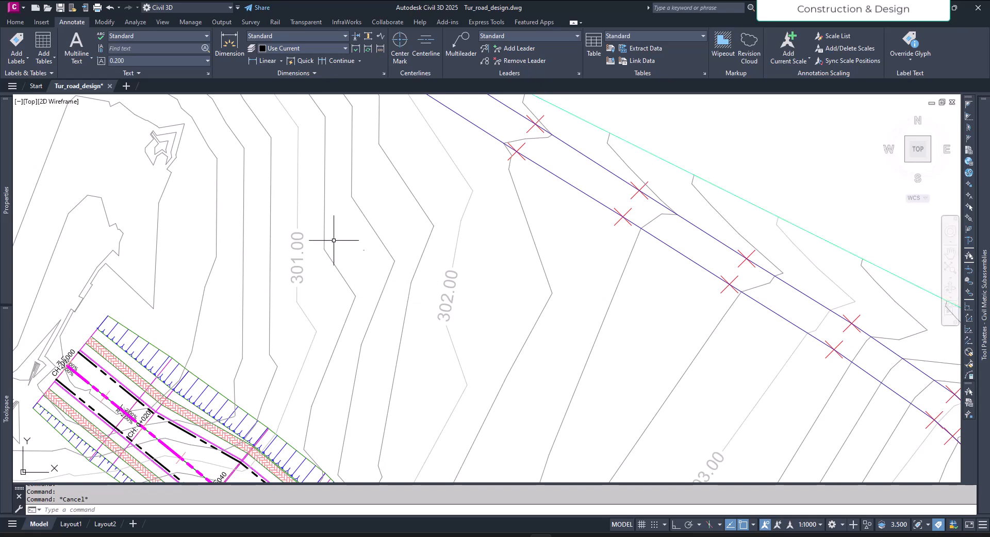
- Add single contour labels to the three minor contours between the 301 and 302 contours, and finish labeling
{"action": "left_click", "coordinate": [325, 214]}
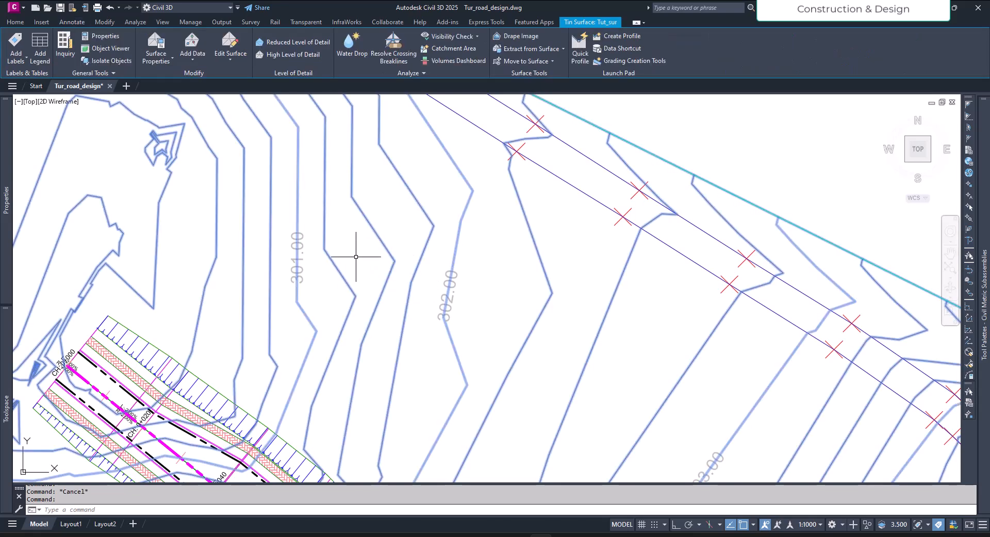
{"action": "left_click", "coordinate": [18, 60]}
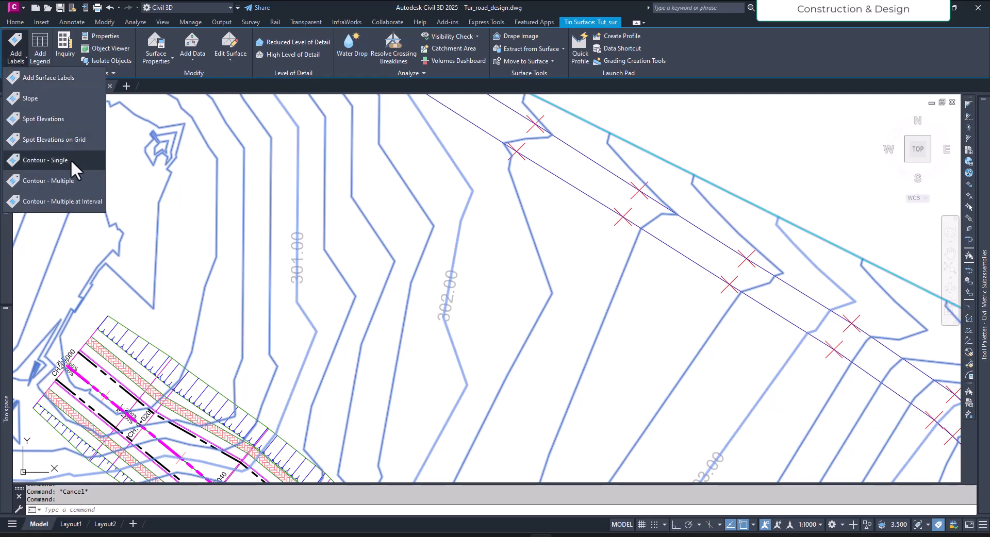
{"action": "left_click", "coordinate": [46, 159]}
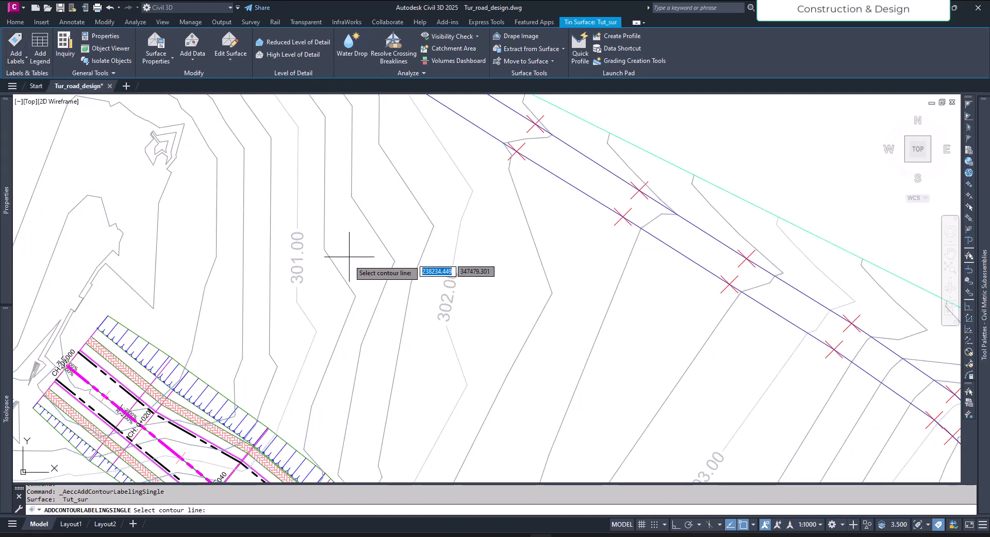
{"action": "left_click", "coordinate": [342, 276]}
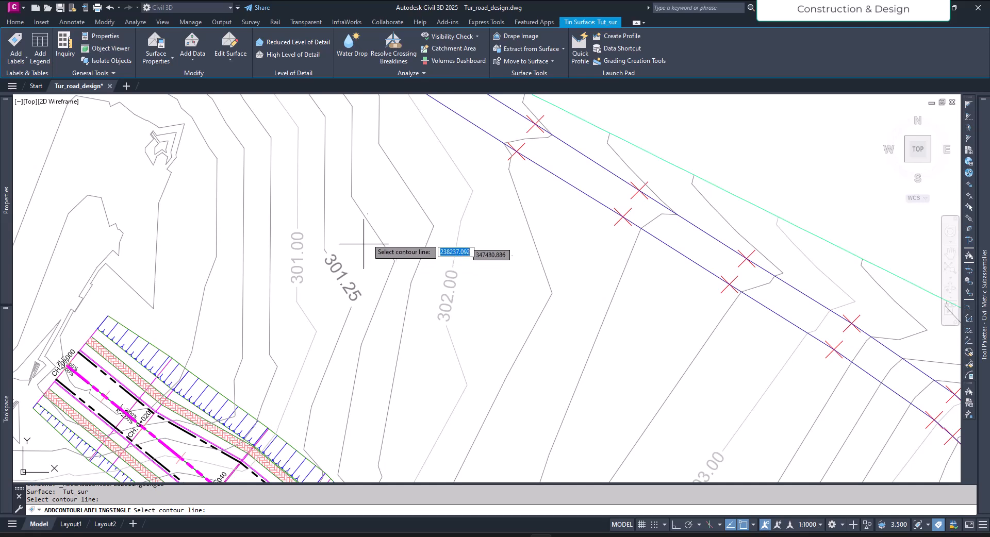
{"action": "left_click", "coordinate": [373, 229]}
{"action": "left_click", "coordinate": [414, 197]}
{"action": "key", "text": "Escape"}
{"action": "key", "text": "Escape"}
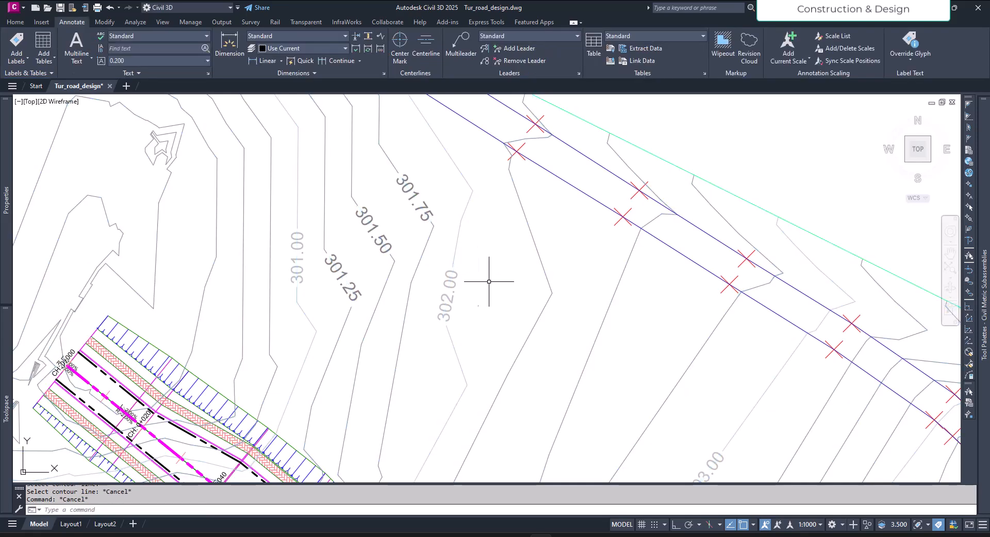
- Open the surface properties of Tut_sur and its Tur_Contours 0.25m and 1m (Background) style for editing
{"action": "scroll", "coordinate": [434, 299], "scroll_direction": "down", "scroll_amount": 5}
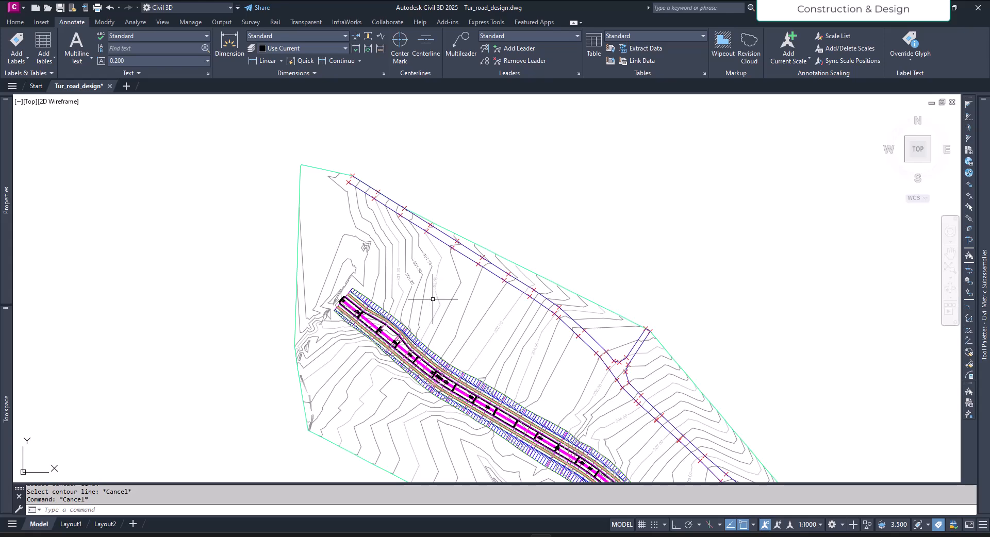
{"action": "scroll", "coordinate": [434, 299], "scroll_direction": "up", "scroll_amount": 3}
{"action": "scroll", "coordinate": [490, 308], "scroll_direction": "up", "scroll_amount": 2}
{"action": "mouse_move", "coordinate": [403, 302]}
{"action": "middle_mouse_down"}
{"action": "mouse_move", "coordinate": [398, 309]}
{"action": "mouse_move", "coordinate": [411, 314]}
{"action": "mouse_move", "coordinate": [411, 297]}
{"action": "middle_mouse_up"}
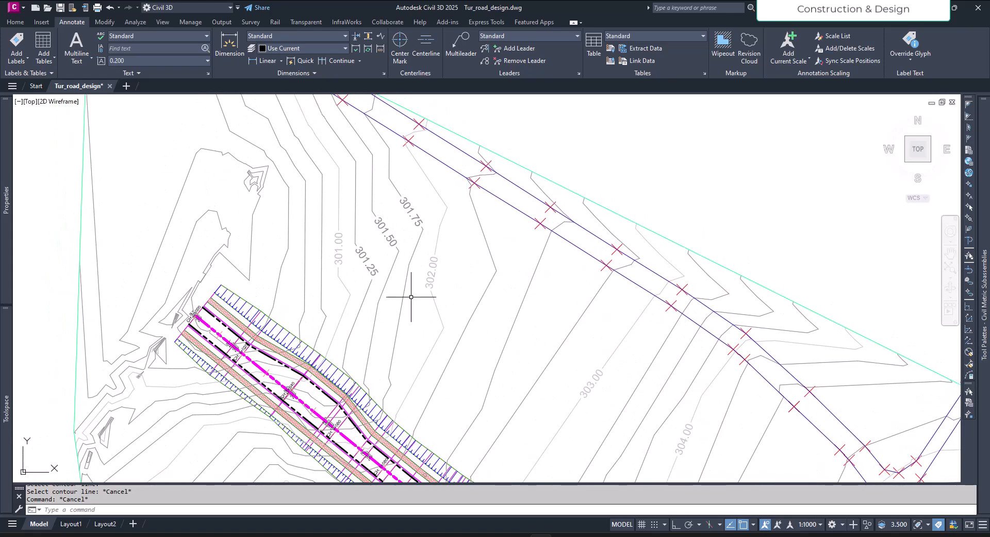
{"action": "scroll", "coordinate": [411, 297], "scroll_direction": "up", "scroll_amount": 2}
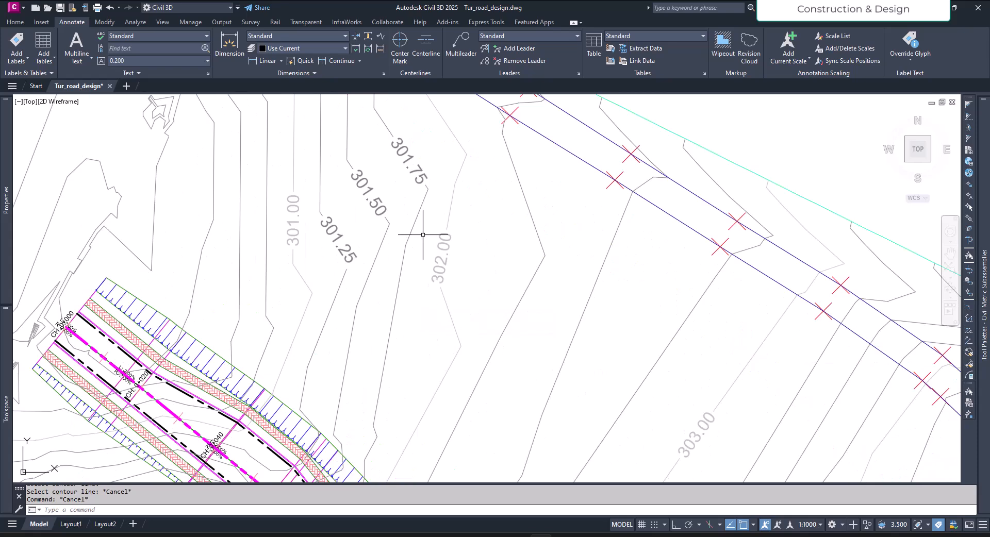
{"action": "left_click", "coordinate": [453, 322]}
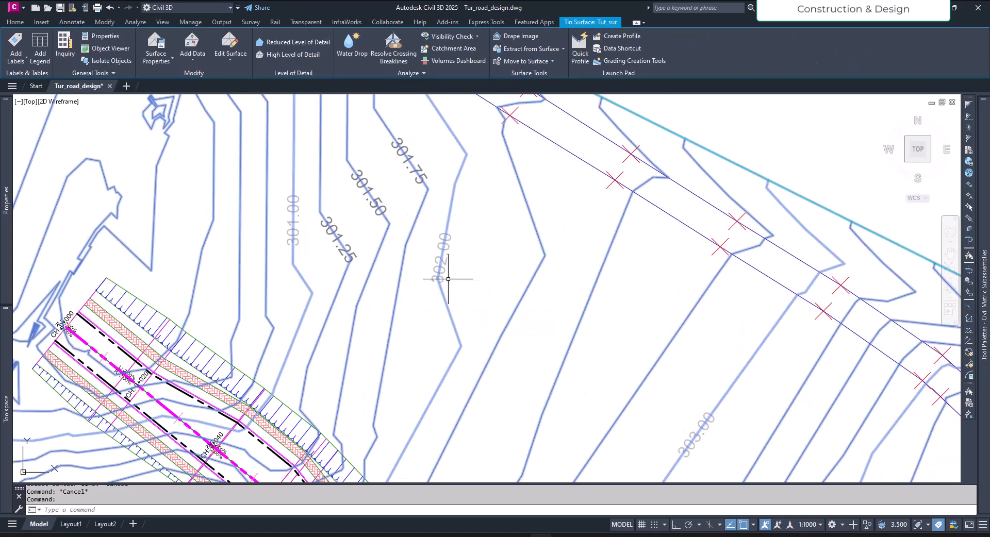
{"action": "double_click", "coordinate": [365, 195]}
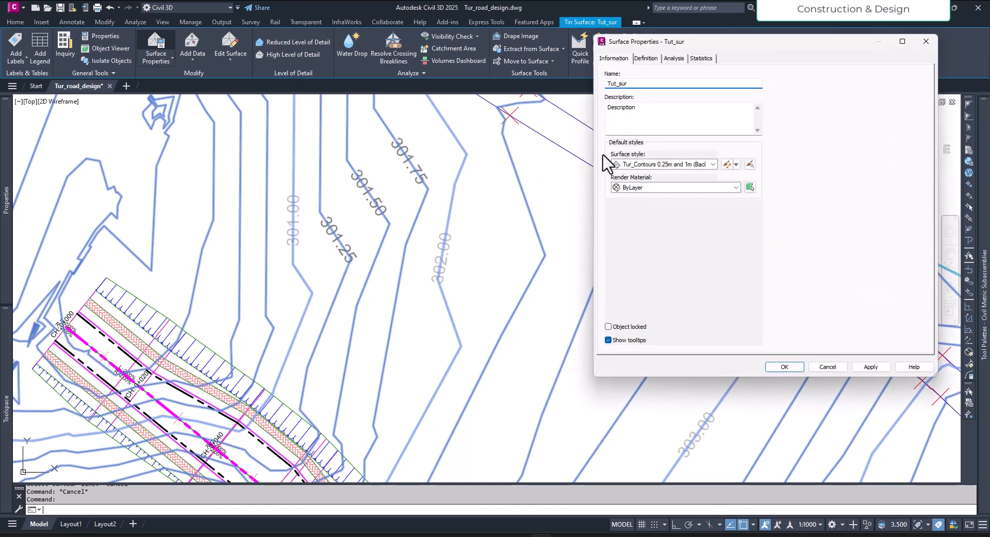
{"action": "left_click", "coordinate": [727, 165]}
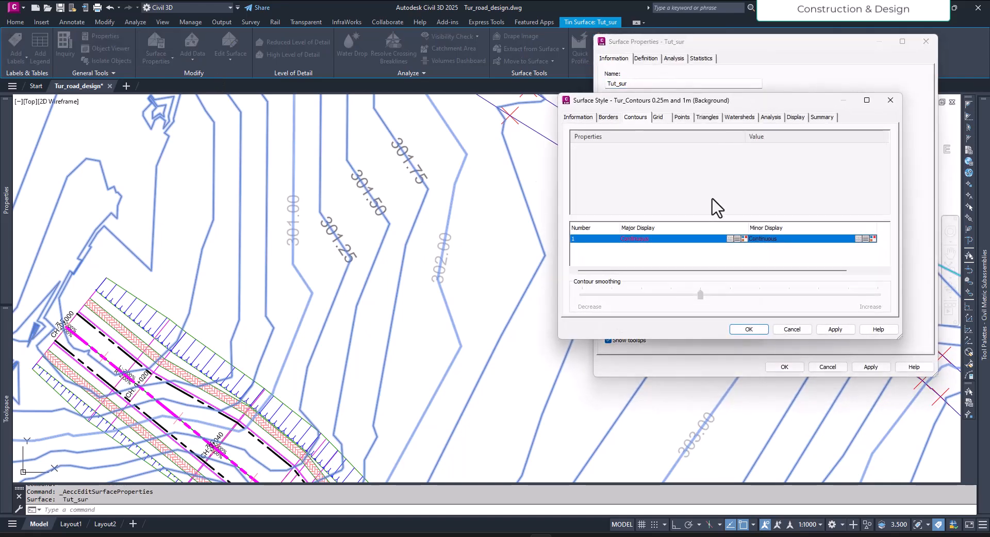
{"action": "left_click_drag", "start_coordinate": [702, 101], "coordinate": [772, 245]}
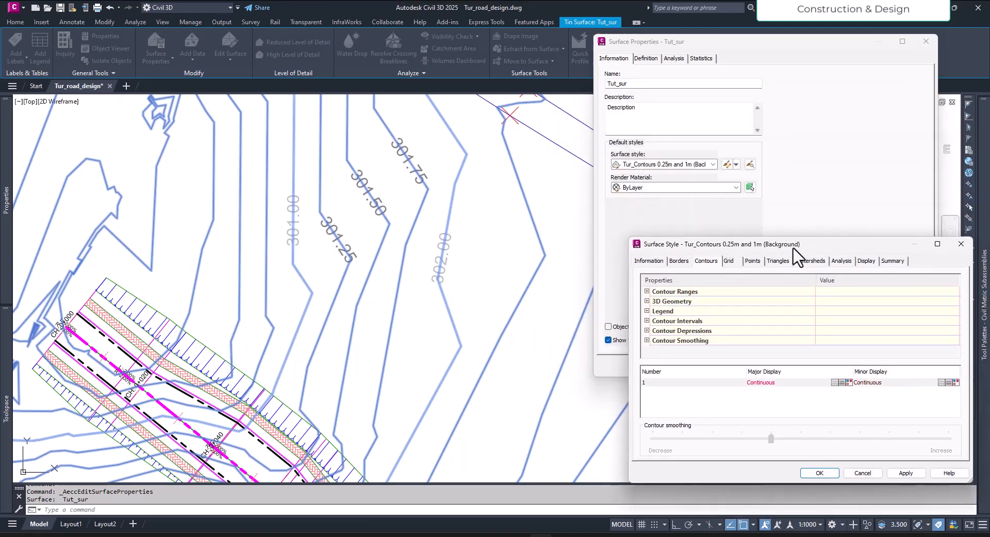
- Set the plan display color of the major contours to 252 and of the minor contours to 9
{"action": "left_click", "coordinate": [861, 261]}
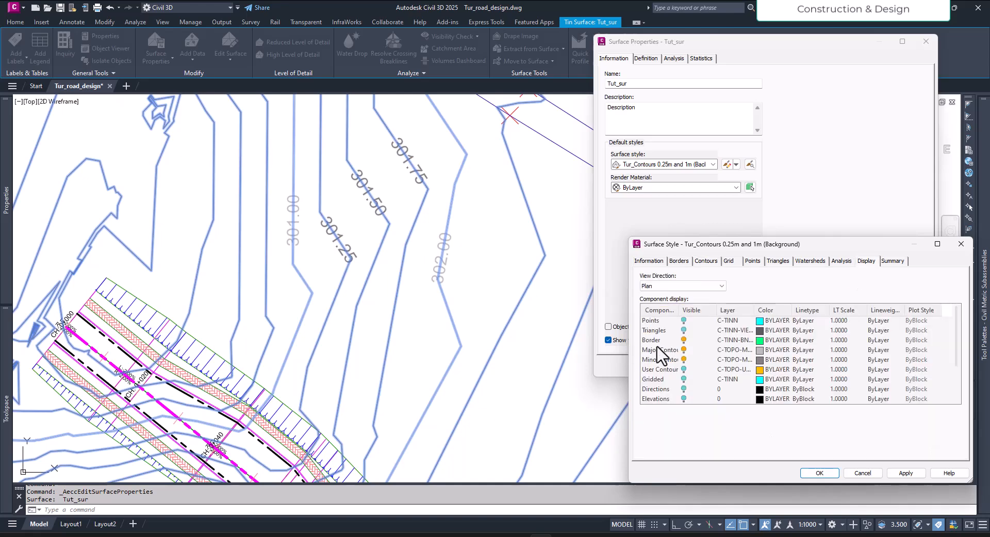
{"action": "left_click", "coordinate": [760, 351]}
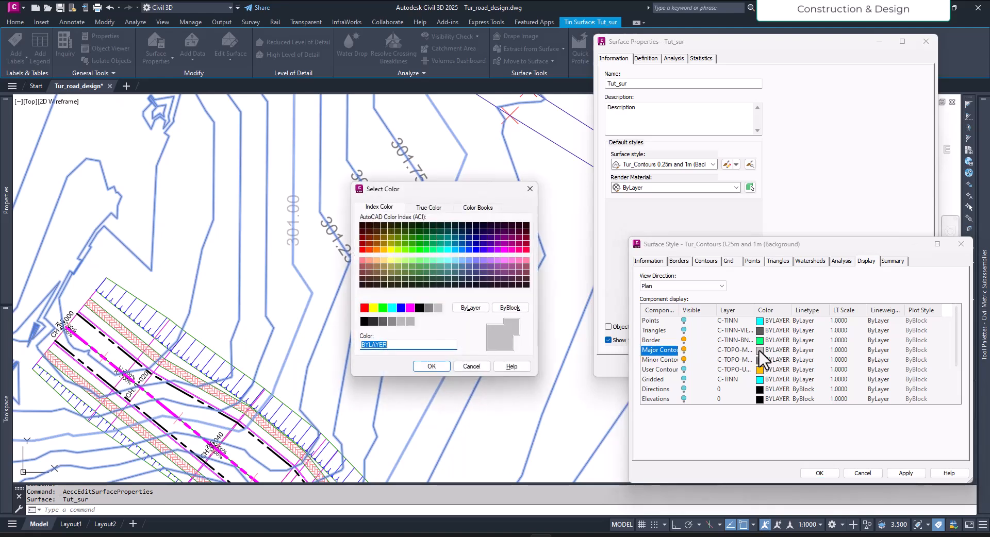
{"action": "left_click", "coordinate": [383, 321]}
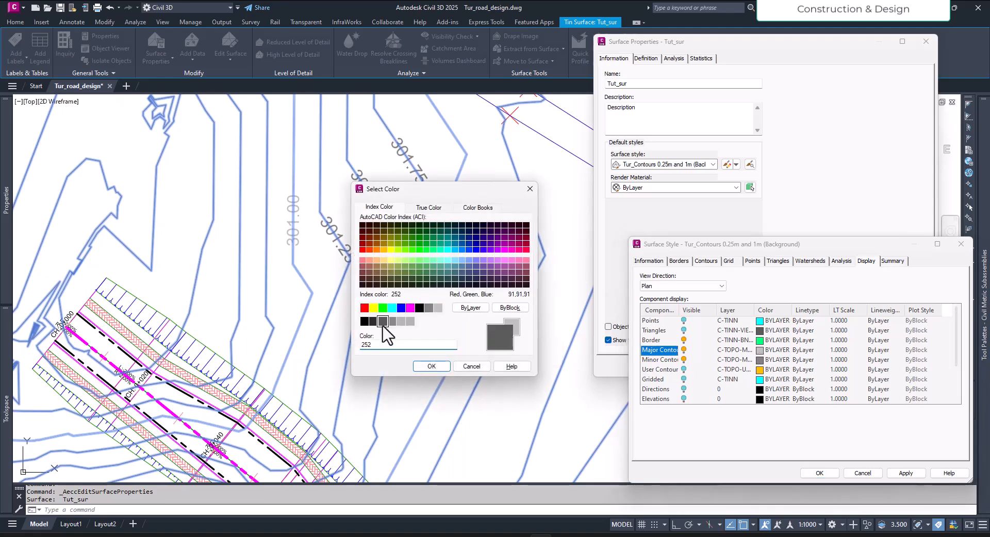
{"action": "left_click", "coordinate": [423, 366]}
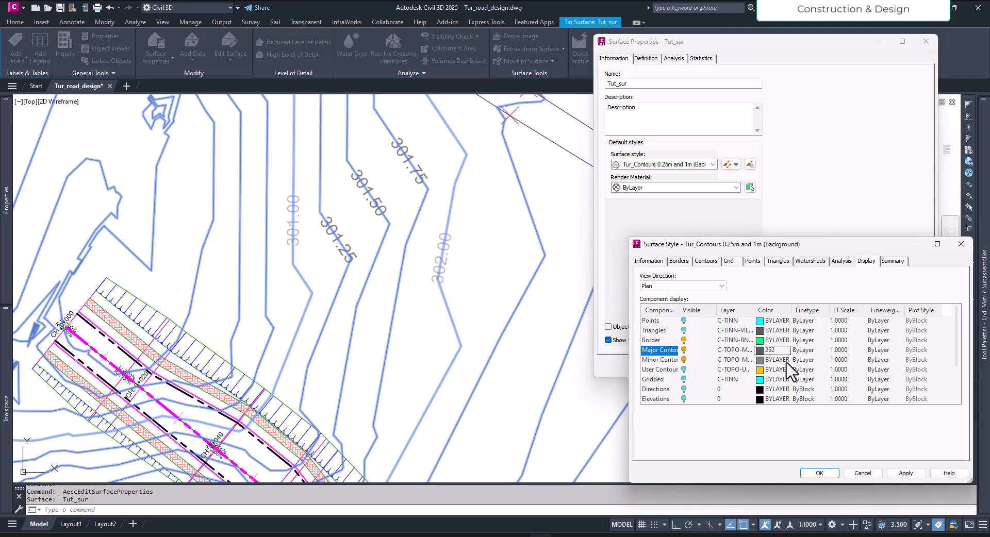
{"action": "left_click", "coordinate": [760, 361]}
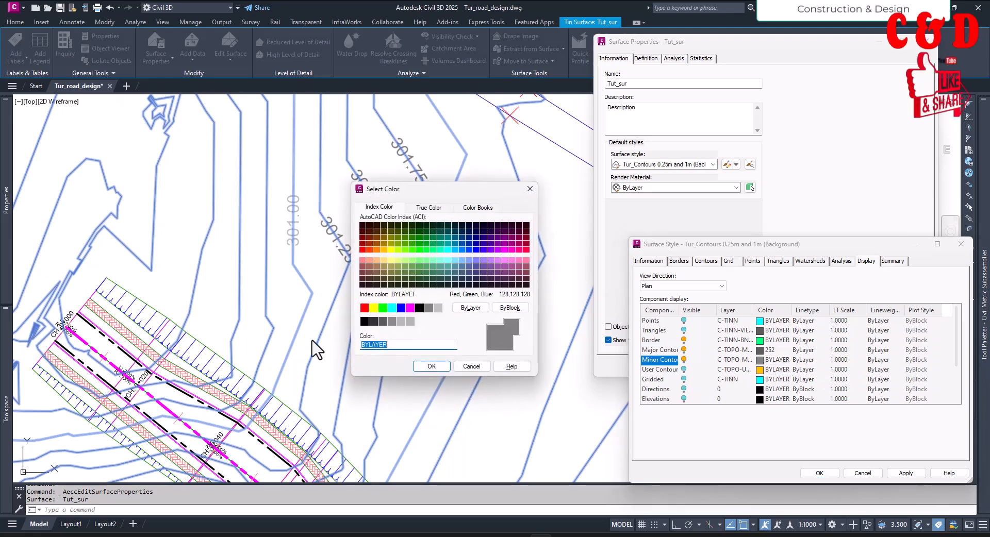
{"action": "left_click", "coordinate": [437, 307]}
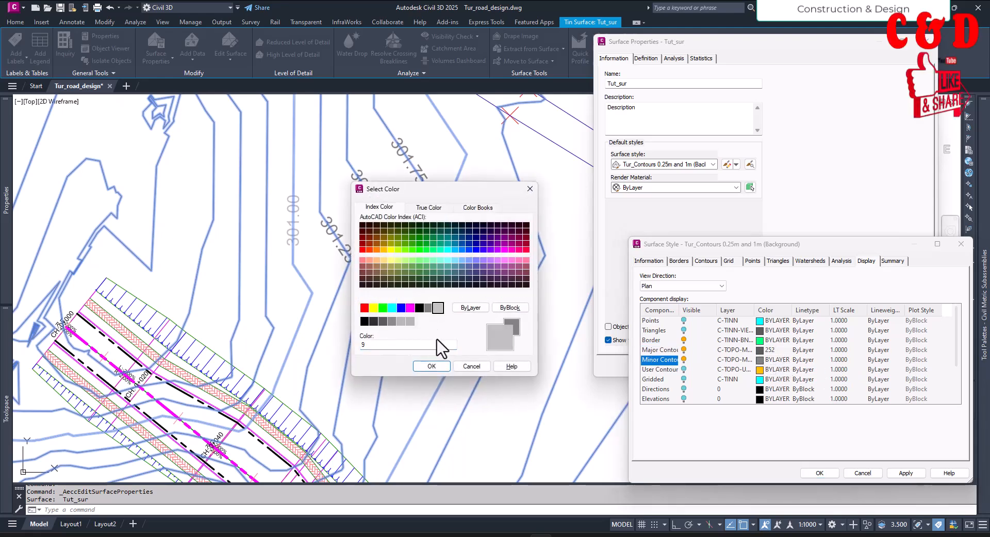
{"action": "left_click", "coordinate": [431, 364]}
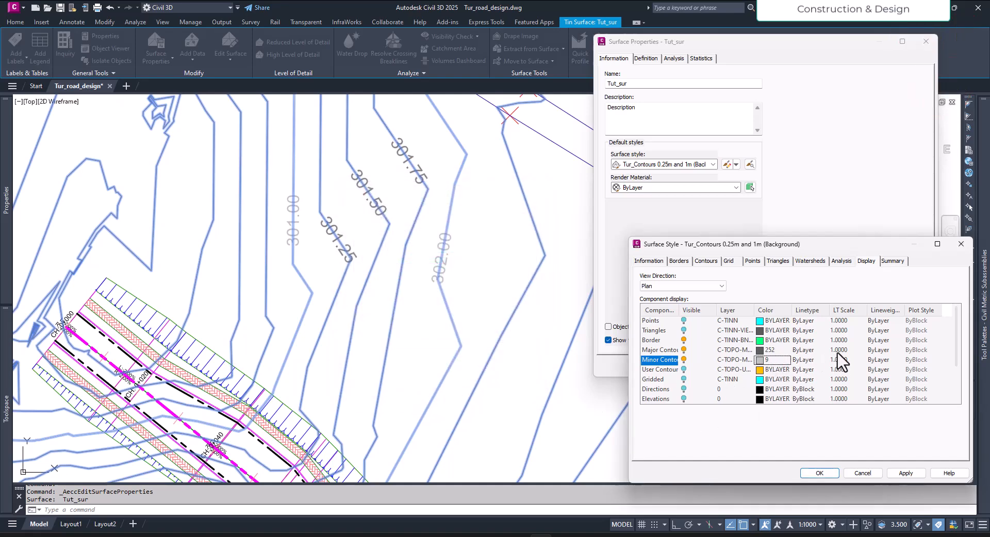
- Set the plan display linetype of the major contours to DASHED and of the minor contours to DASHED2
{"action": "left_click", "coordinate": [811, 351]}
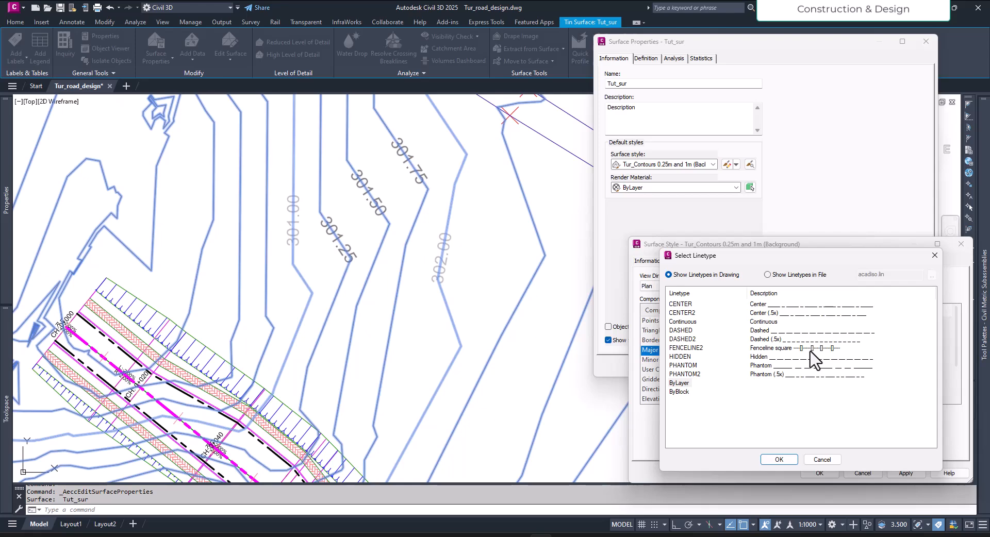
{"action": "left_click_drag", "start_coordinate": [798, 260], "coordinate": [527, 212]}
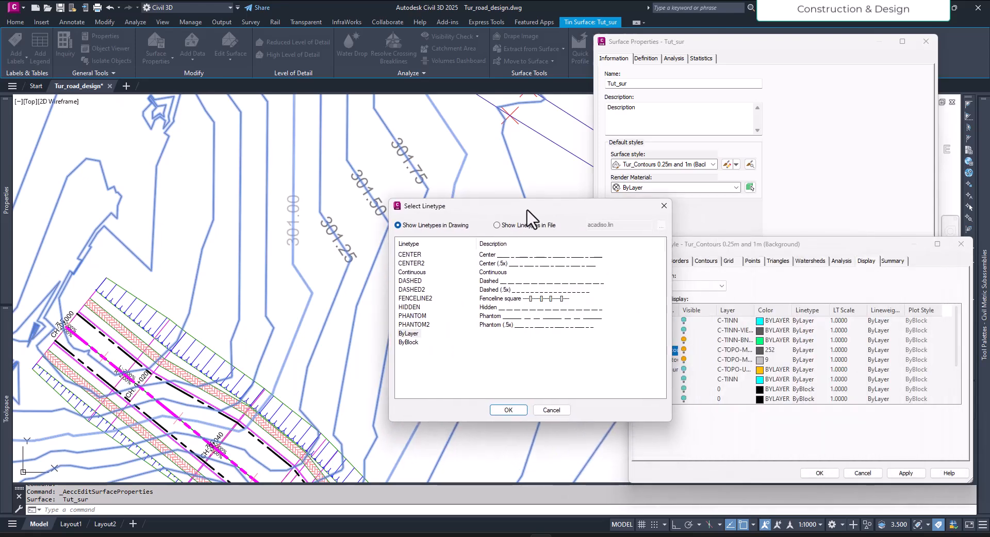
{"action": "left_click", "coordinate": [410, 281]}
{"action": "left_click", "coordinate": [508, 410]}
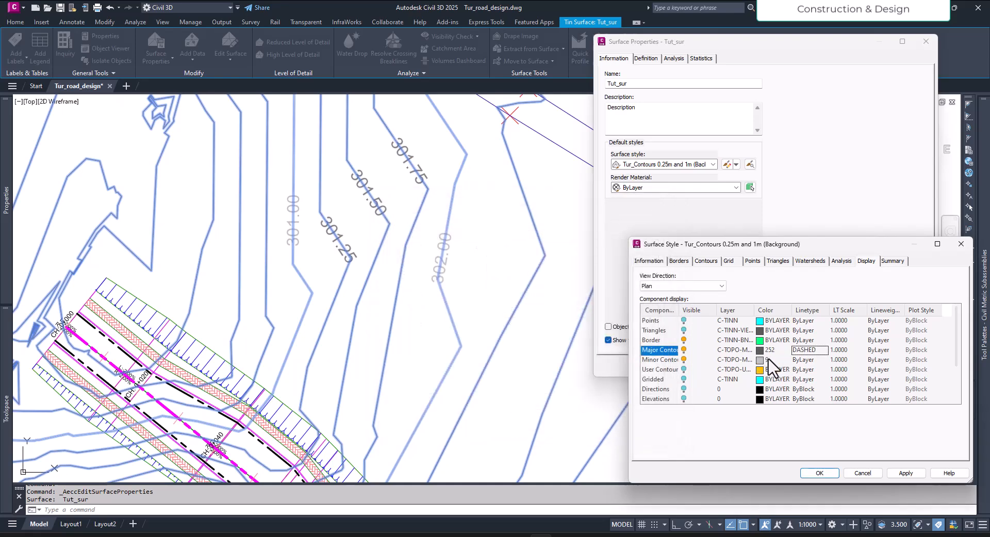
{"action": "left_click", "coordinate": [799, 360]}
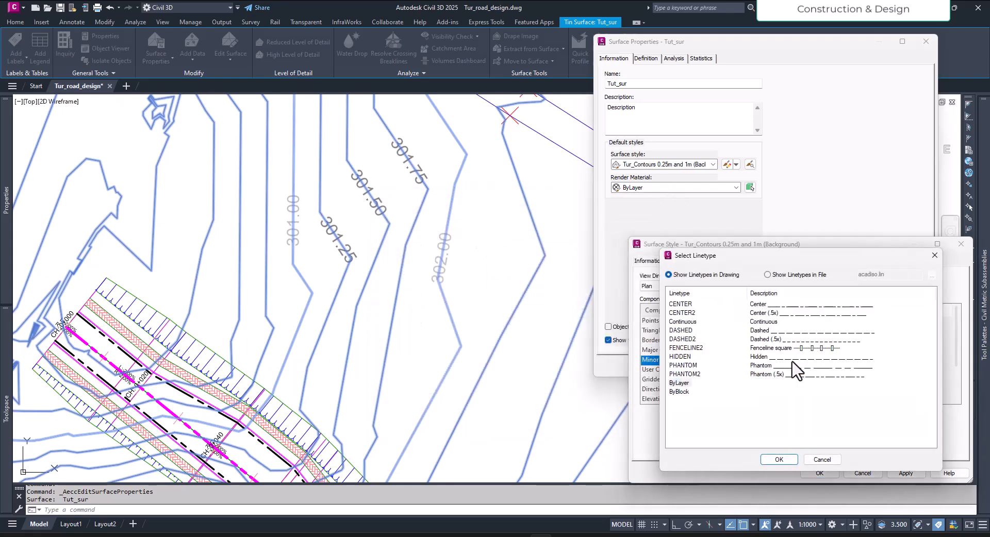
{"action": "left_click", "coordinate": [686, 339]}
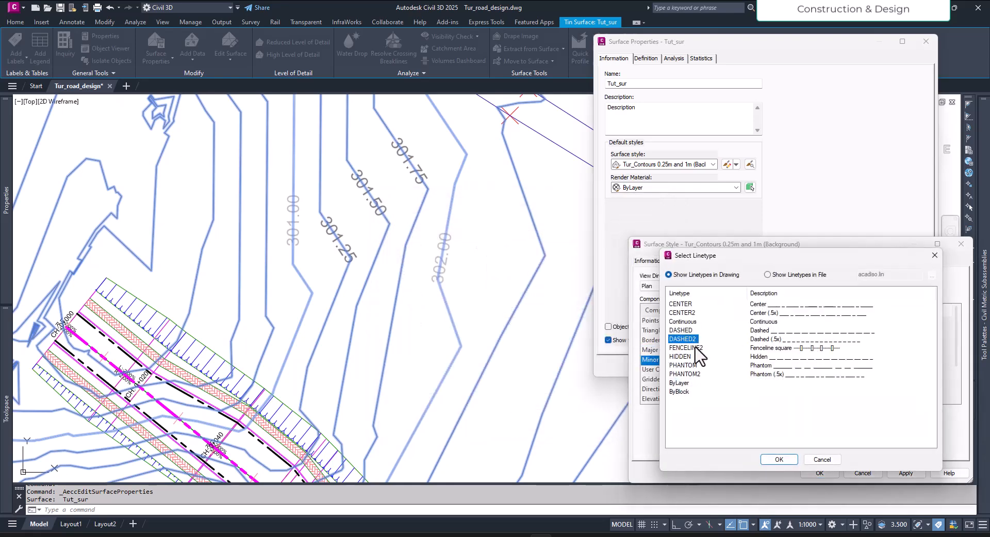
{"action": "left_click", "coordinate": [779, 460]}
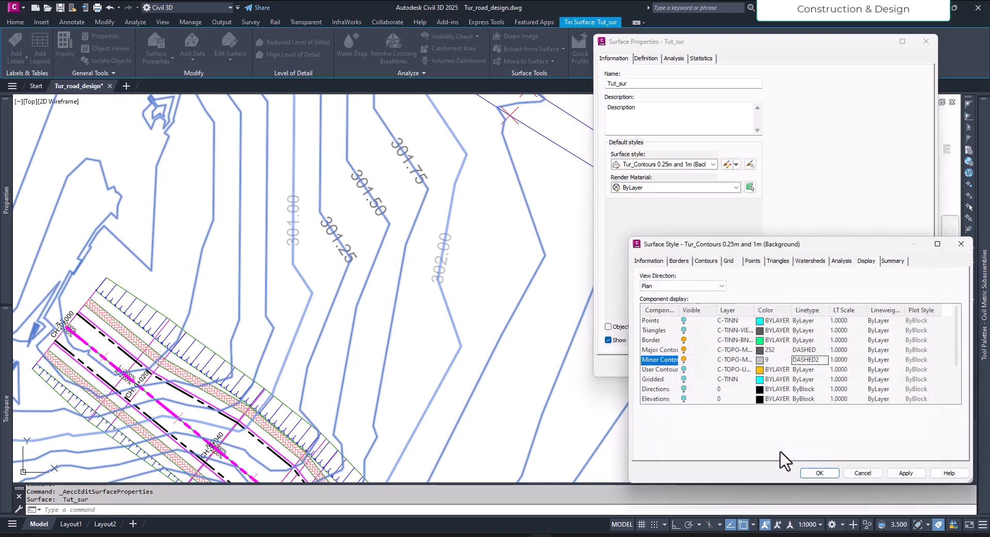
- Set the linetype scale of both the major and minor contours to 2, accept the style and apply it to Tut_sur
{"action": "left_click", "coordinate": [838, 350]}
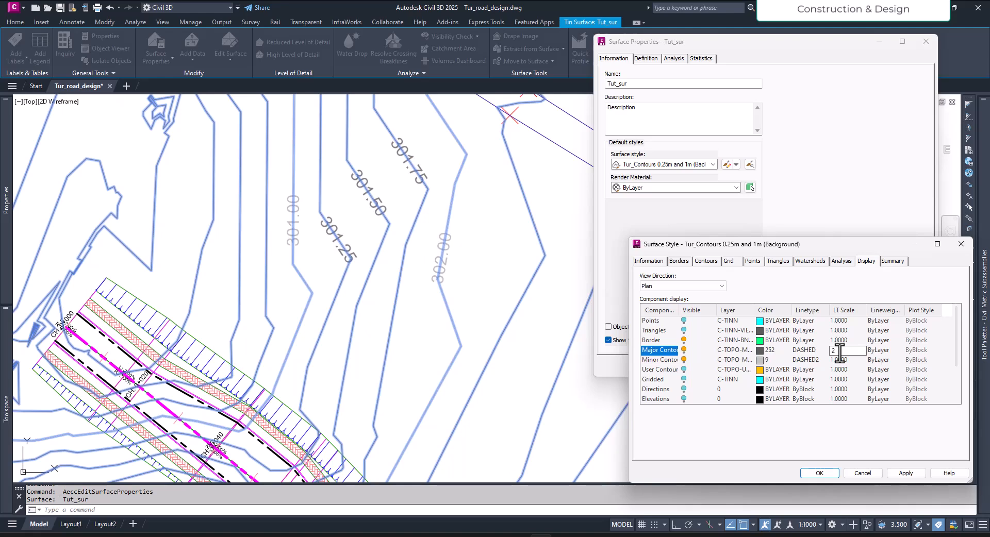
{"action": "left_click", "coordinate": [852, 360]}
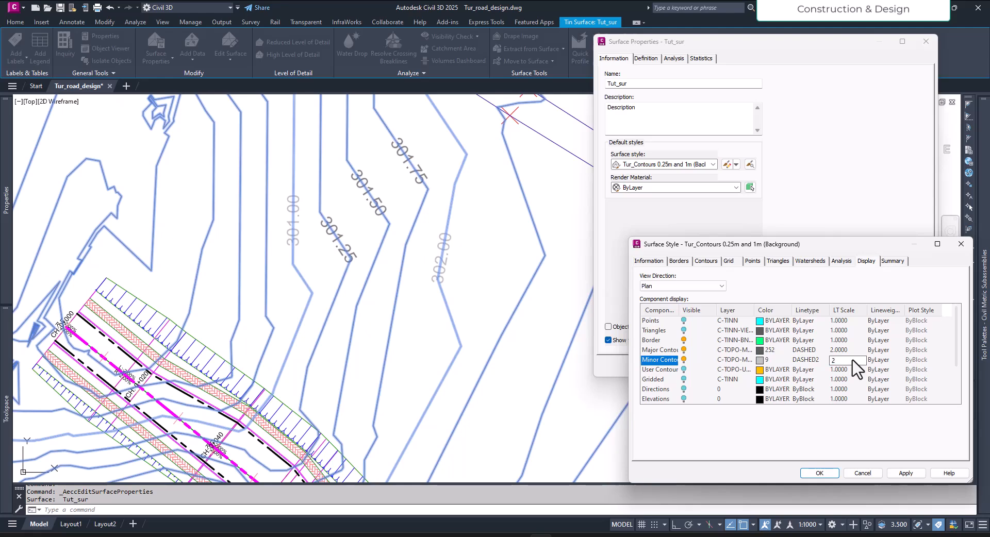
{"action": "key", "text": "Return"}
{"action": "left_click", "coordinate": [821, 472]}
{"action": "left_click", "coordinate": [858, 368]}
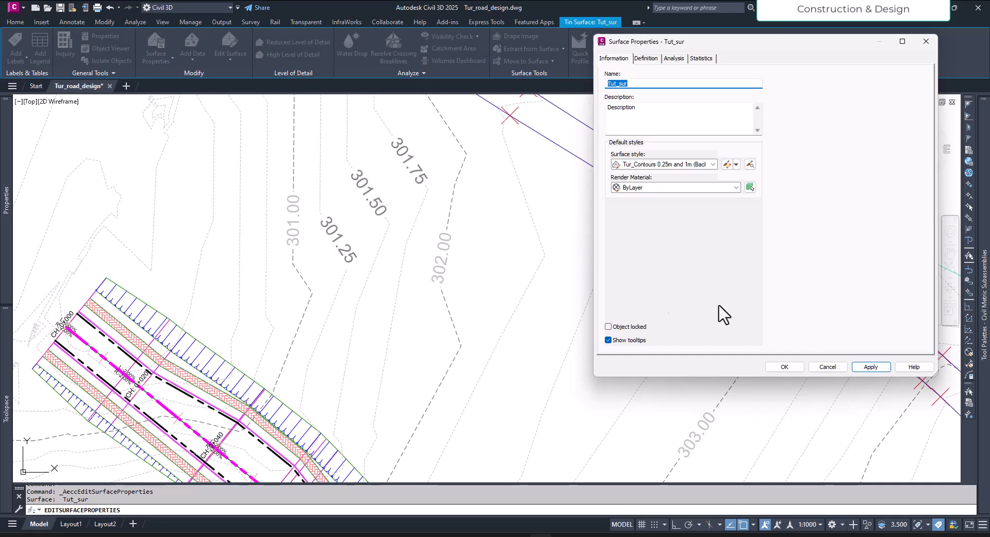
- Reopen the surface style, set the major contours' linetype scale to 5, adjust the minor contours' scale and accept the style
{"action": "left_click", "coordinate": [727, 164]}
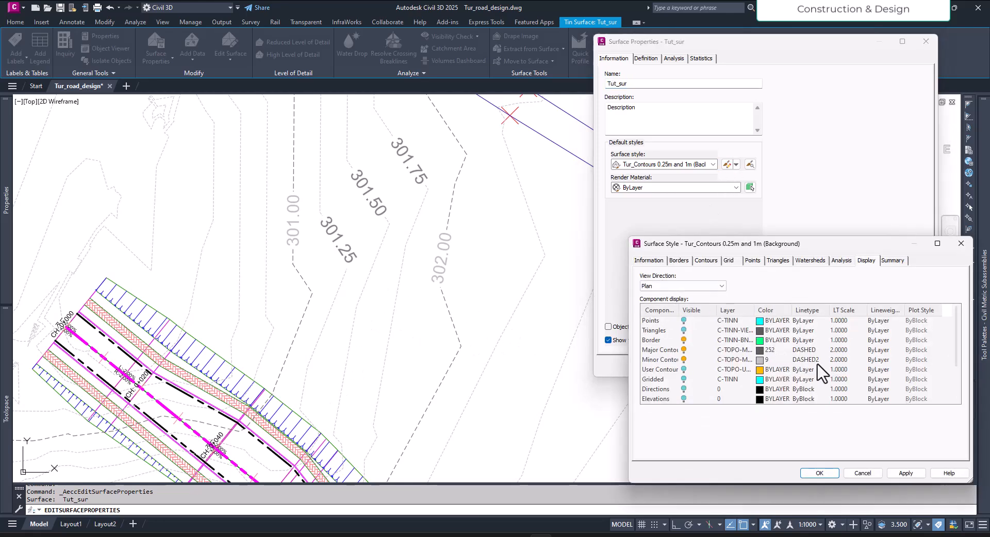
{"action": "left_click", "coordinate": [836, 350]}
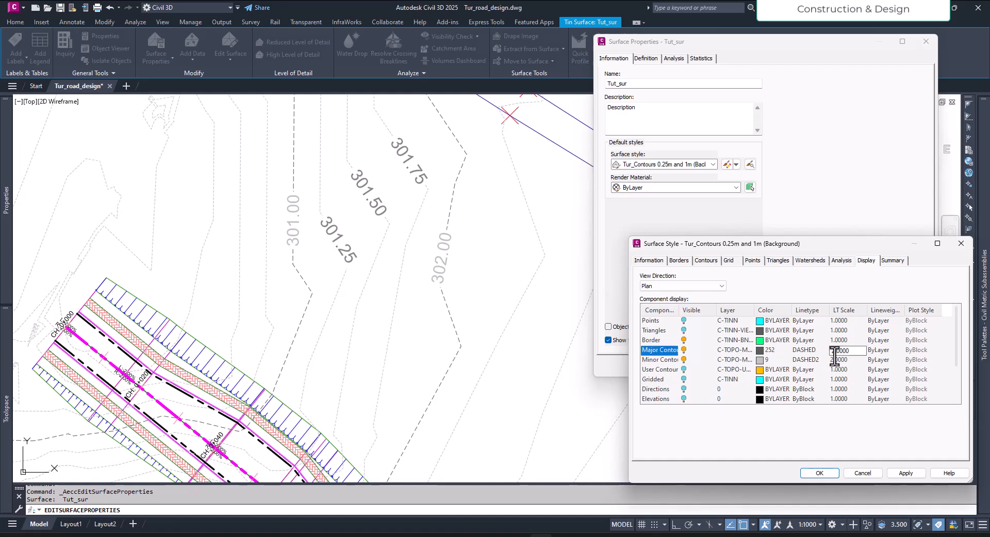
{"action": "key", "text": "BackSpace"}
{"action": "type", "text": "5"}
{"action": "left_click", "coordinate": [840, 360]}
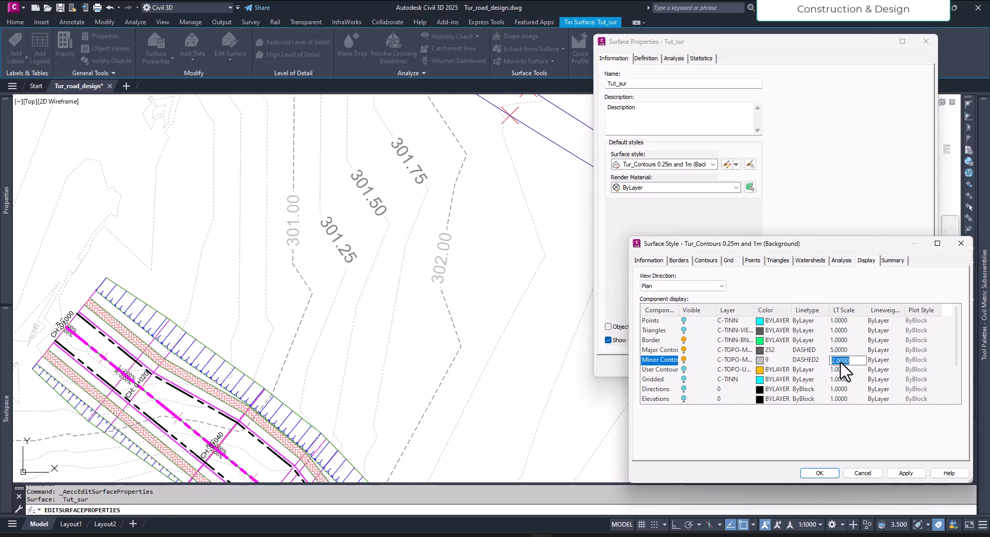
{"action": "left_click", "coordinate": [907, 473]}
{"action": "left_click", "coordinate": [819, 473]}
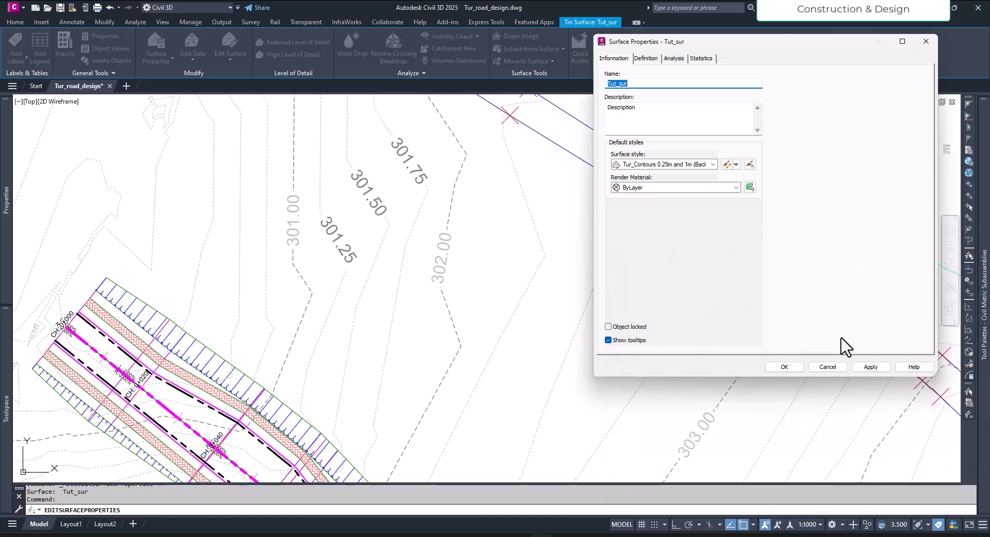
- Apply the updated style to Tut_sur, close its surface properties and deselect the surface
{"action": "left_click", "coordinate": [871, 368]}
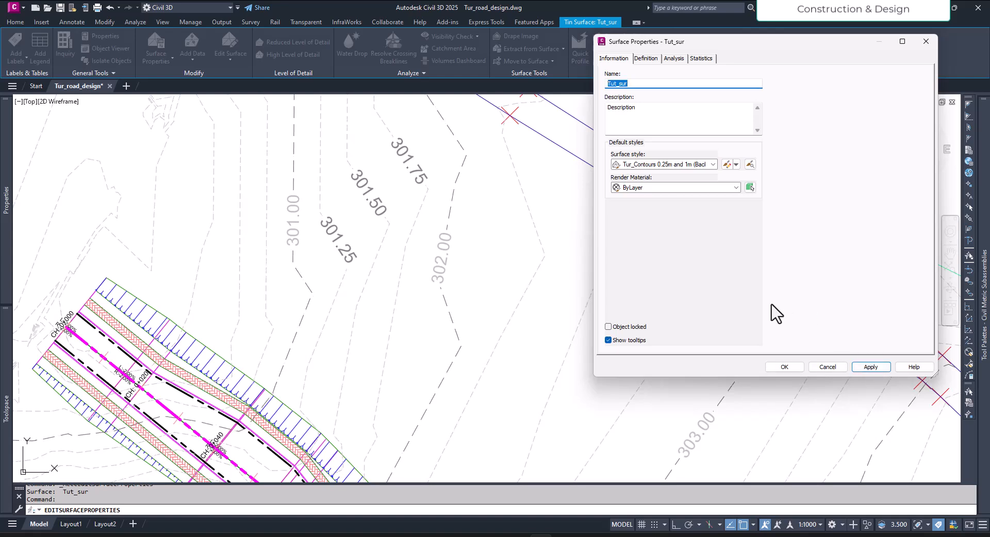
{"action": "left_click", "coordinate": [788, 366]}
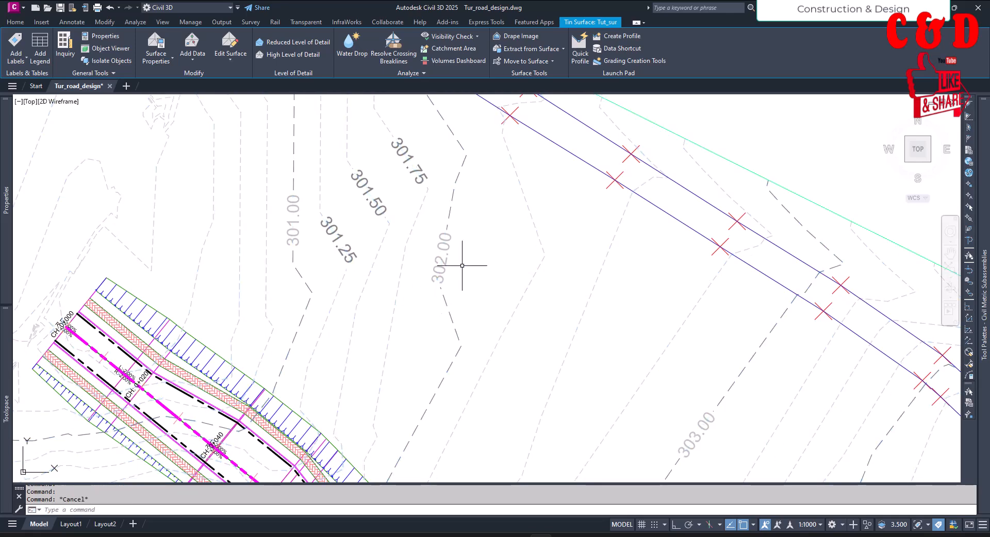
{"action": "key", "text": "Escape"}
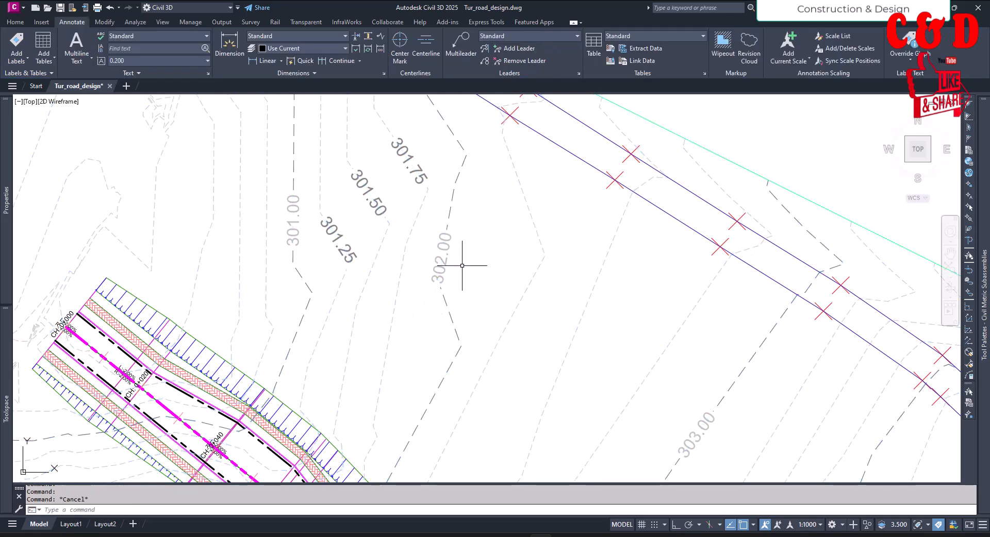
{"action": "scroll", "coordinate": [462, 265], "scroll_direction": "down", "scroll_amount": 5}
{"action": "mouse_move", "coordinate": [482, 321]}
{"action": "middle_mouse_down"}
{"action": "mouse_move", "coordinate": [477, 252]}
{"action": "mouse_move", "coordinate": [455, 253]}
{"action": "middle_mouse_up"}
{"action": "scroll", "coordinate": [425, 204], "scroll_direction": "up", "scroll_amount": 2}
{"action": "middle_click_drag", "start_coordinate": [425, 205], "coordinate": [473, 298]}
{"action": "scroll", "coordinate": [459, 272], "scroll_direction": "up", "scroll_amount": 2}
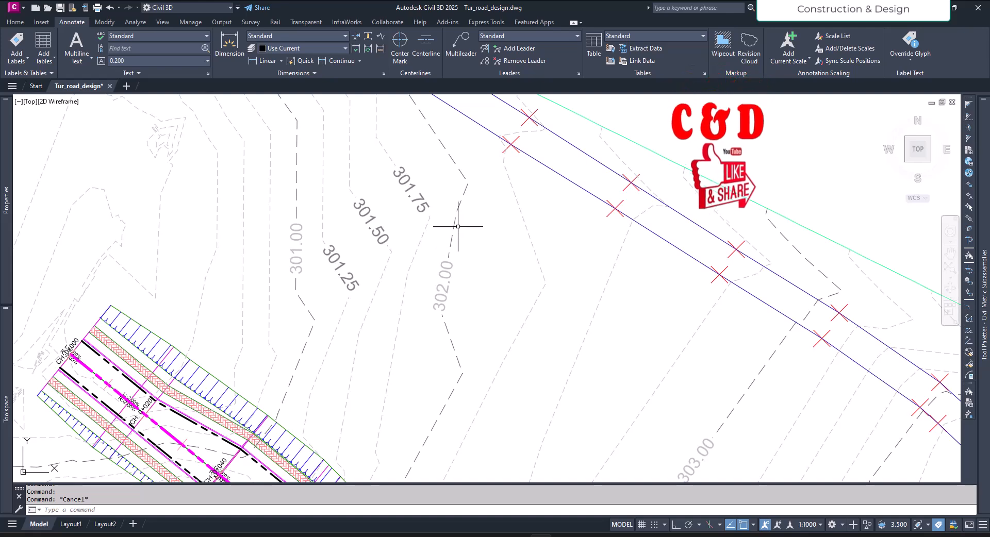